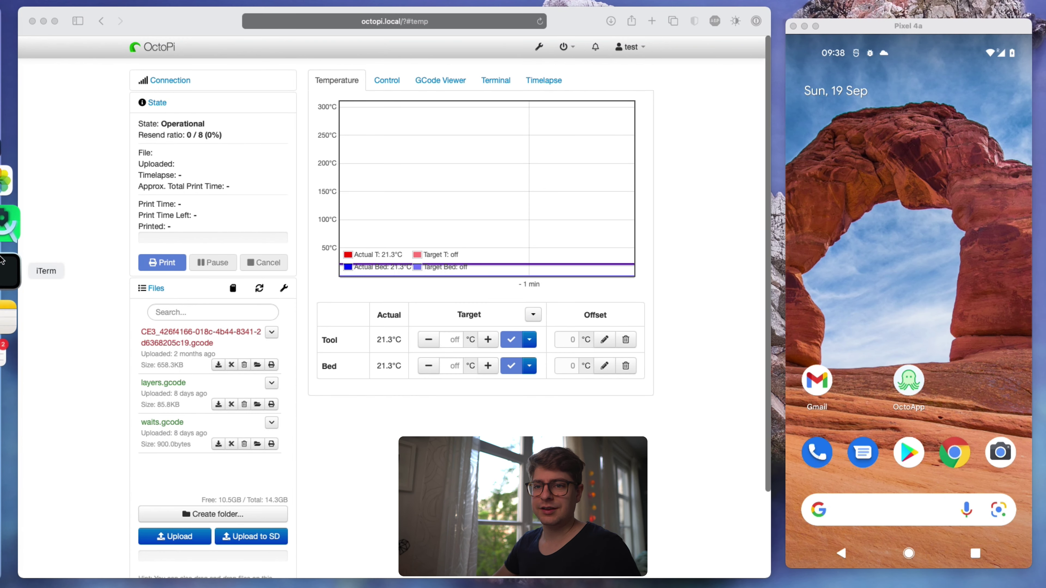
click(2, 261)
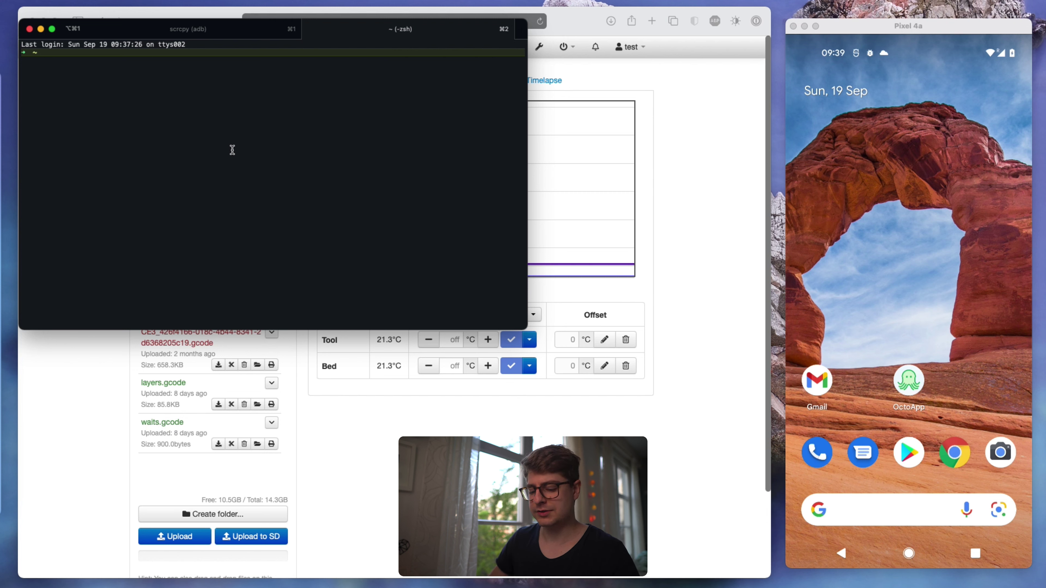
text(ssh )
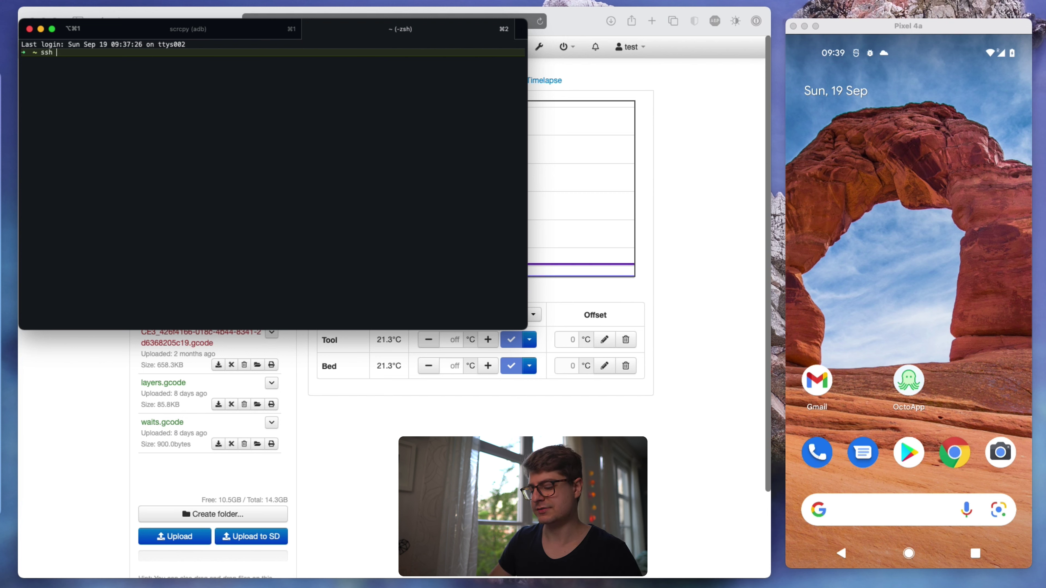
text(pi)
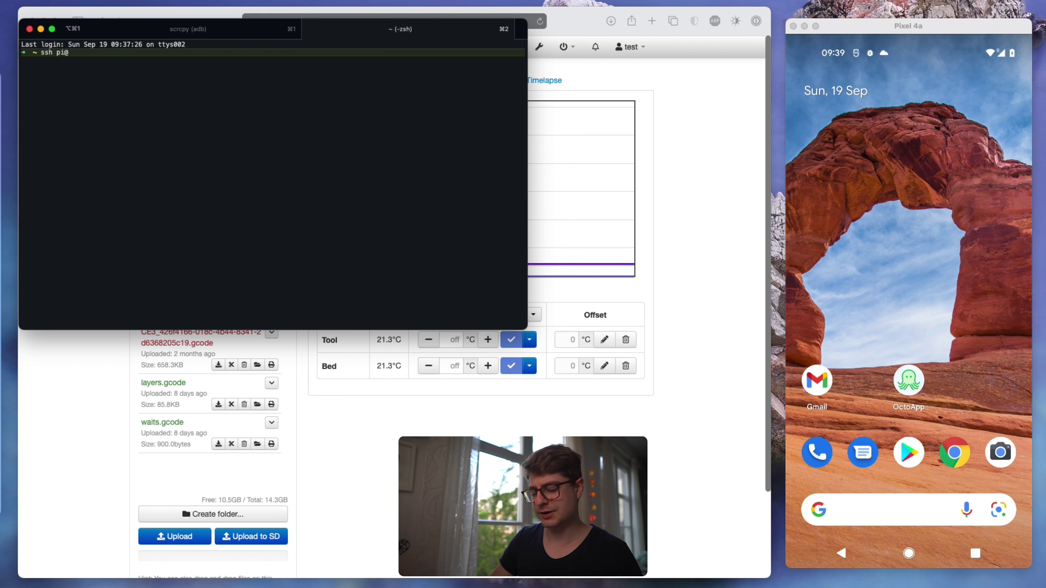
text(@octopi.local)
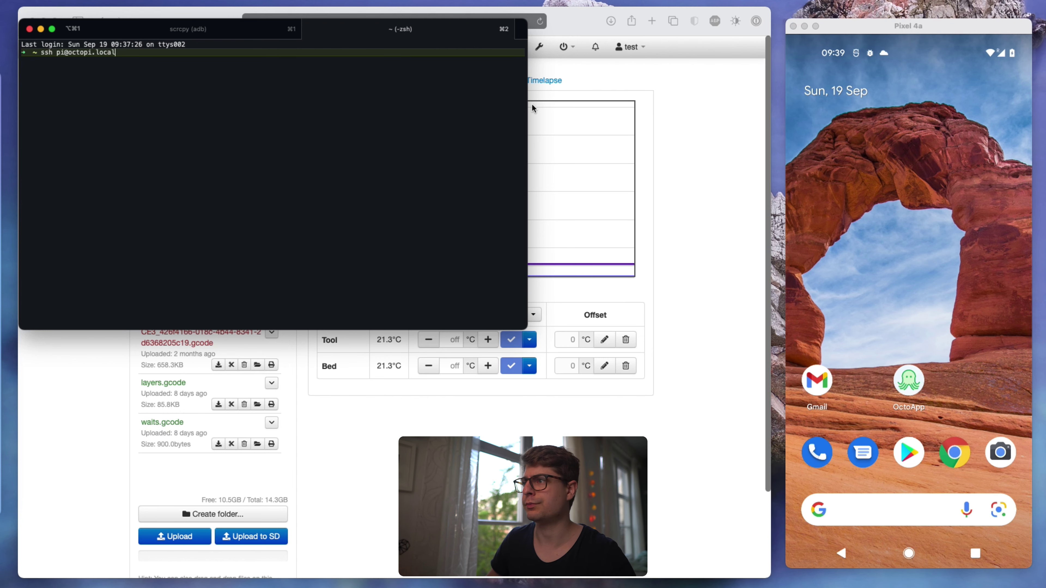
click(700, 128)
key(super+t)
text(putty)
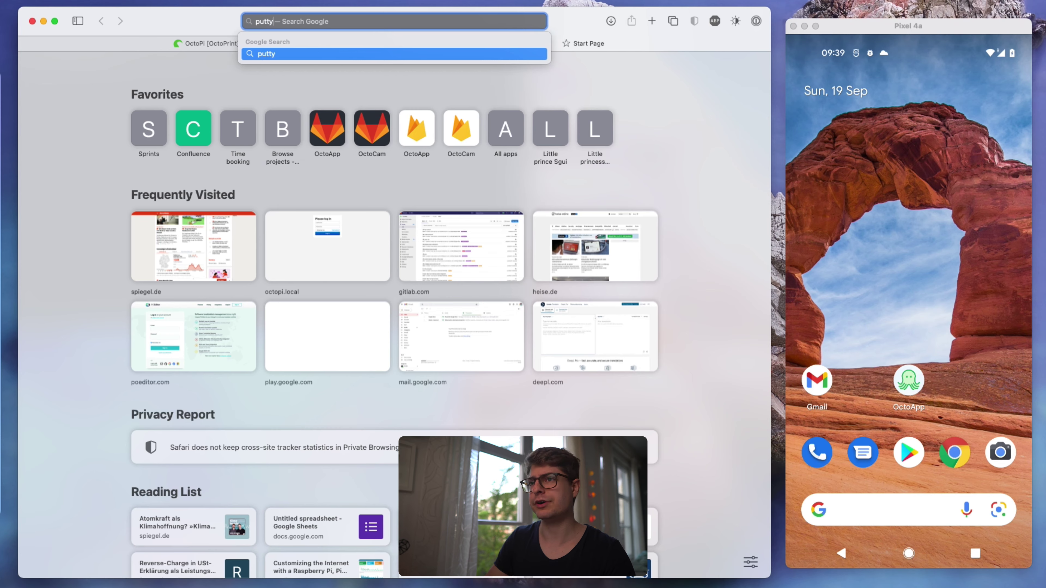
key(Return)
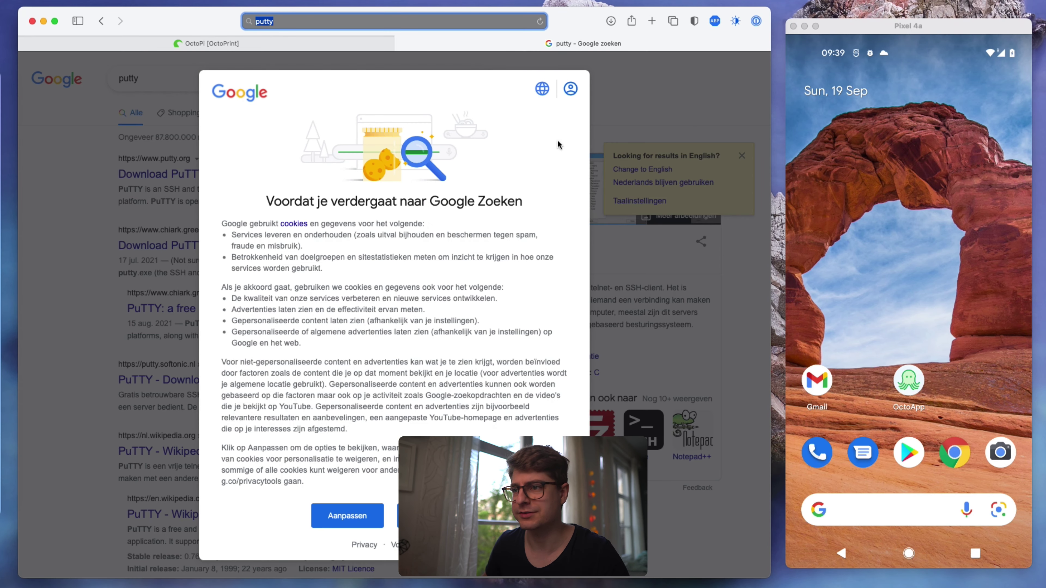
click(317, 515)
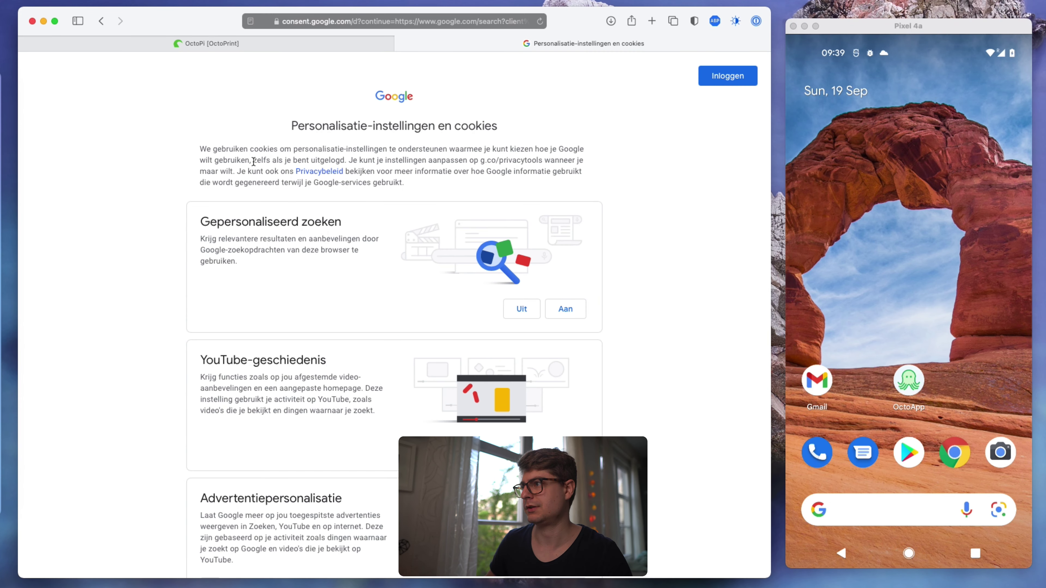
key(super+[)
click(347, 515)
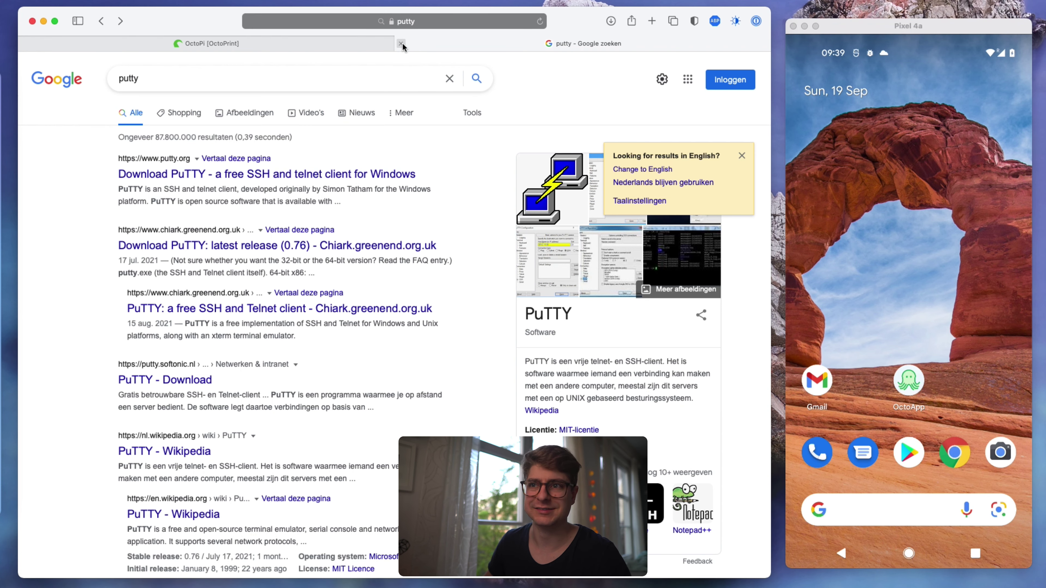
click(401, 43)
- Run the ssh command to connect to the OctoPi and load tailscale.com
click(9, 266)
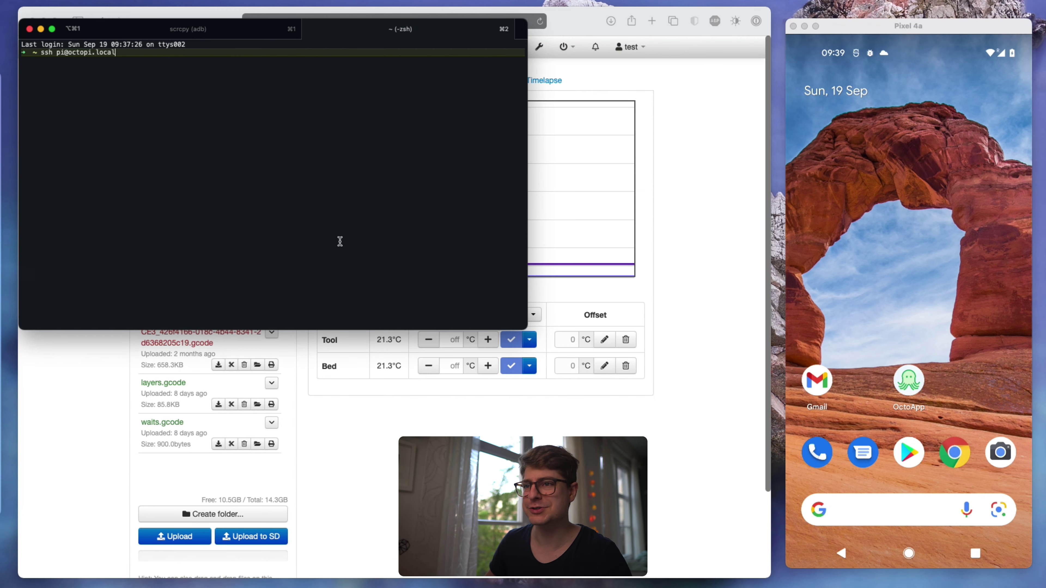
key(Return)
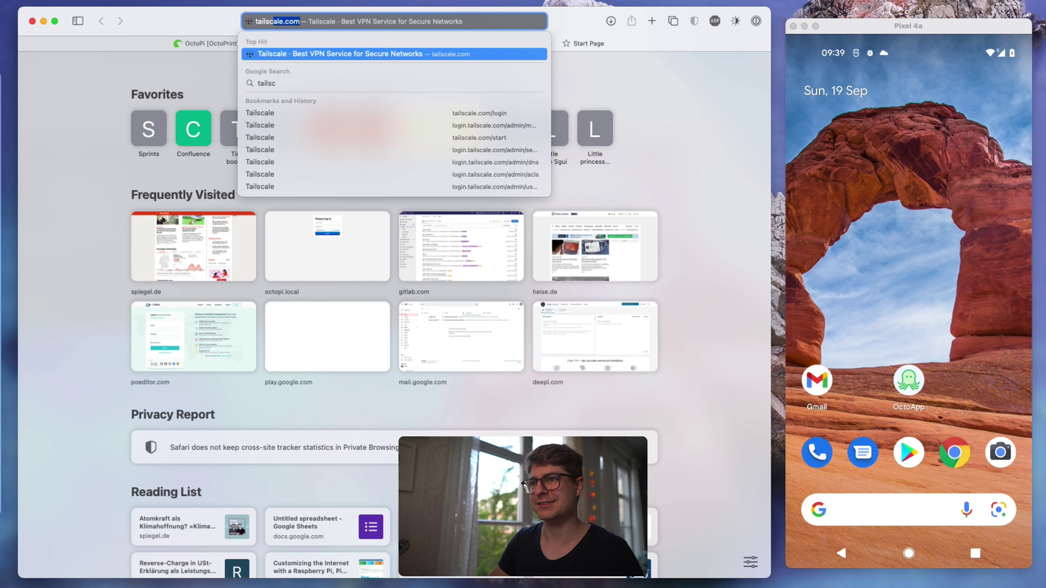
key(Return)
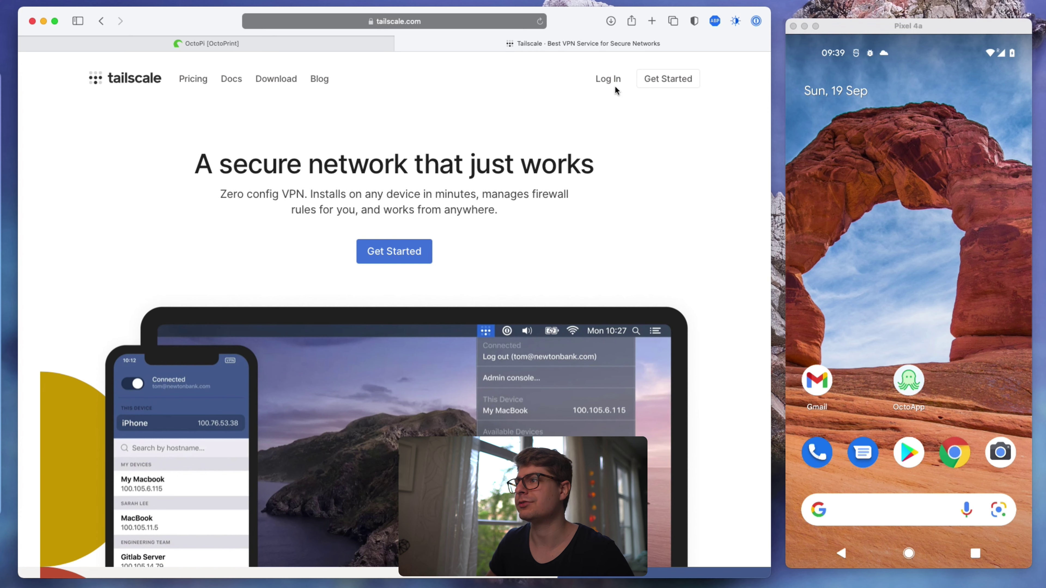
- Sign up for Tailscale using Google sign-in with the chosen account
click(652, 80)
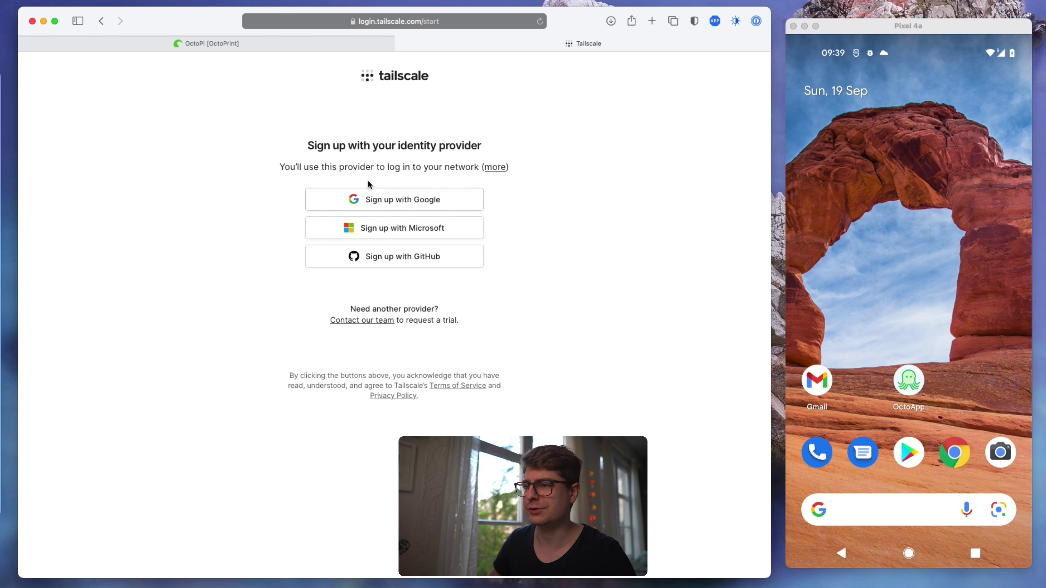
click(435, 197)
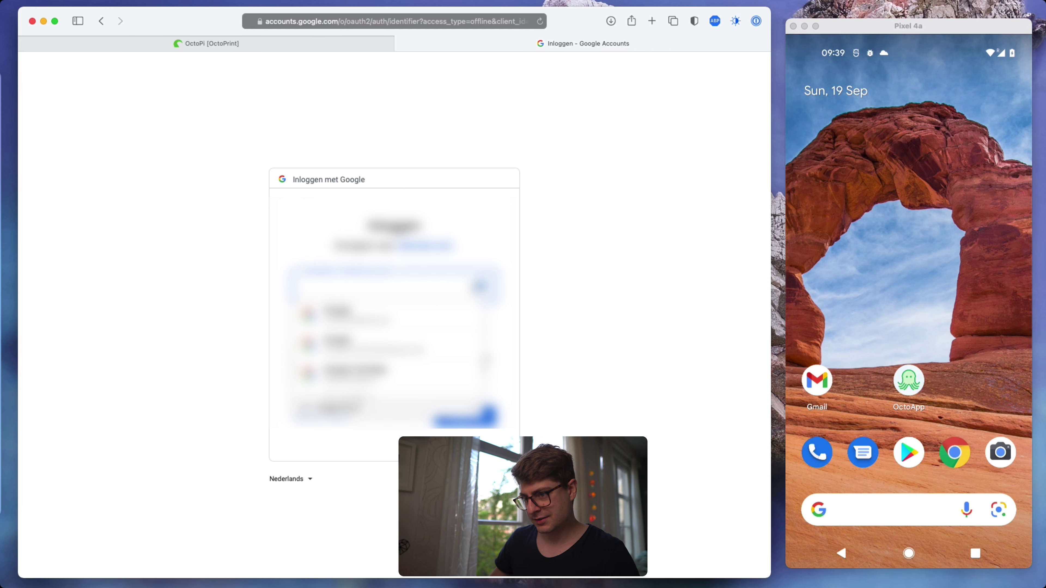
scroll(387, 346, down, 2)
scroll(387, 348, down, 1)
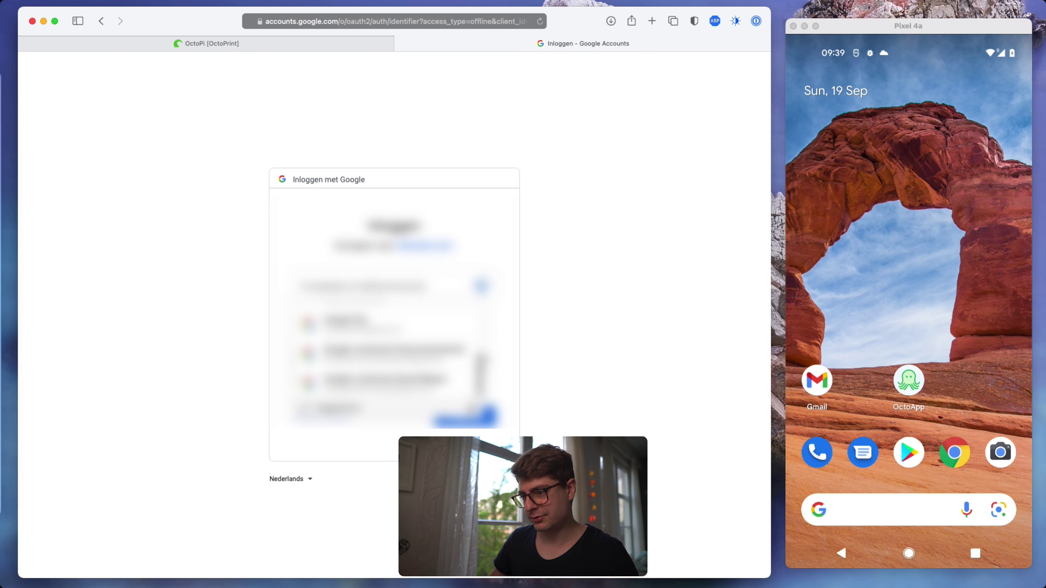
click(463, 418)
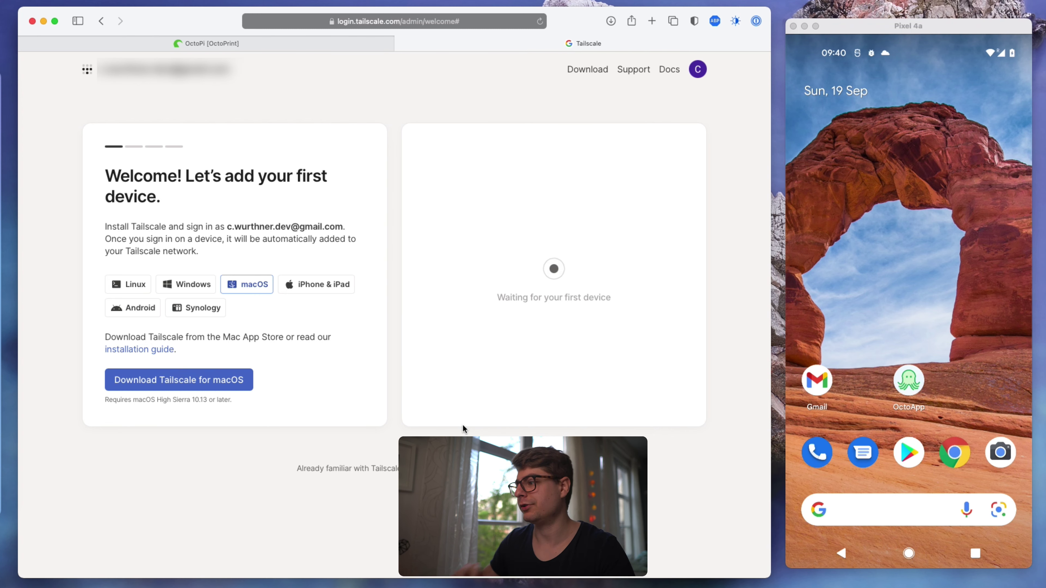
- Find Tailscale in the Play Store and install it on the phone
click(910, 454)
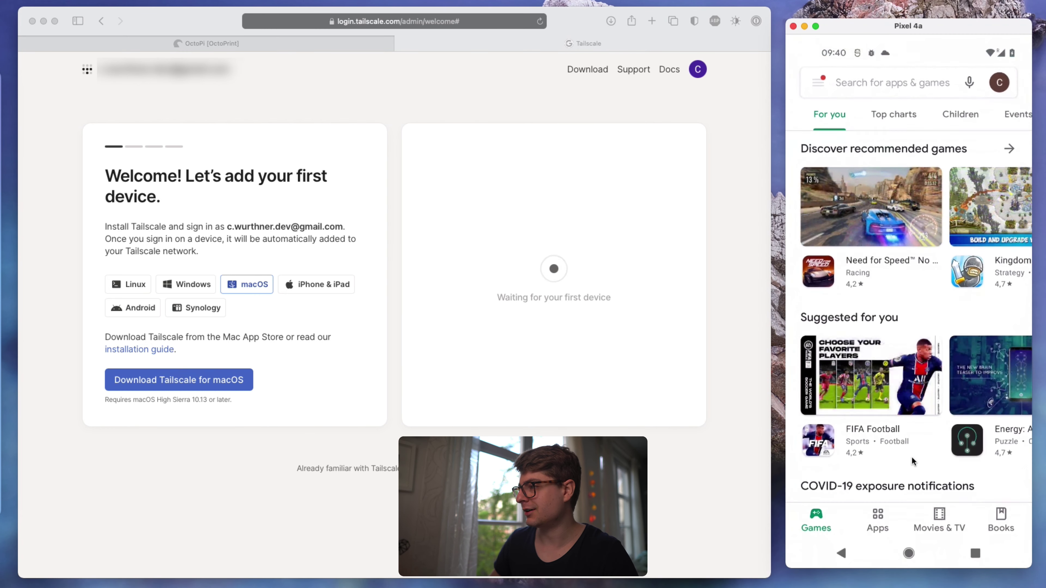
click(886, 87)
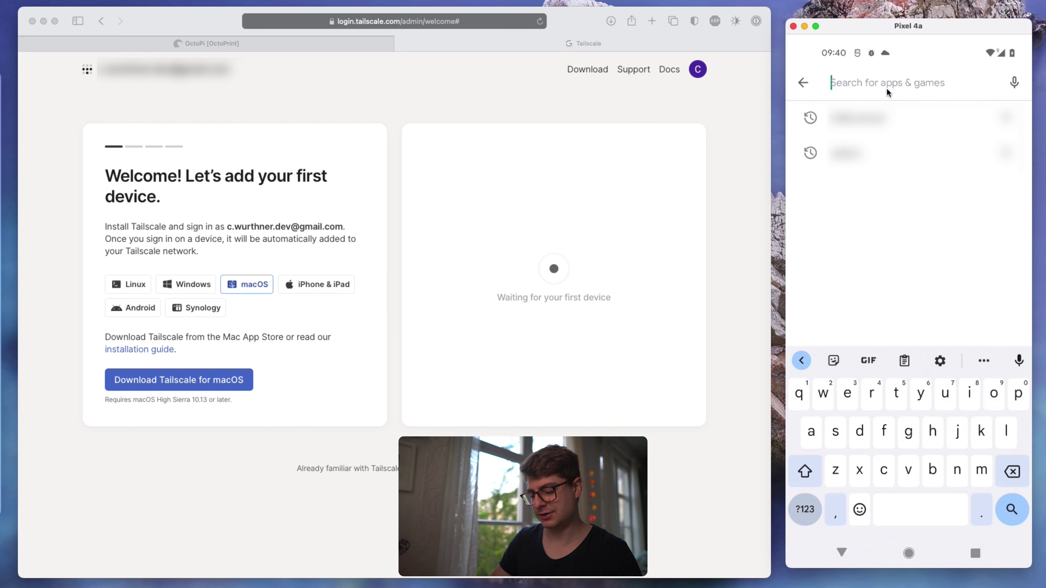
text(tailsca)
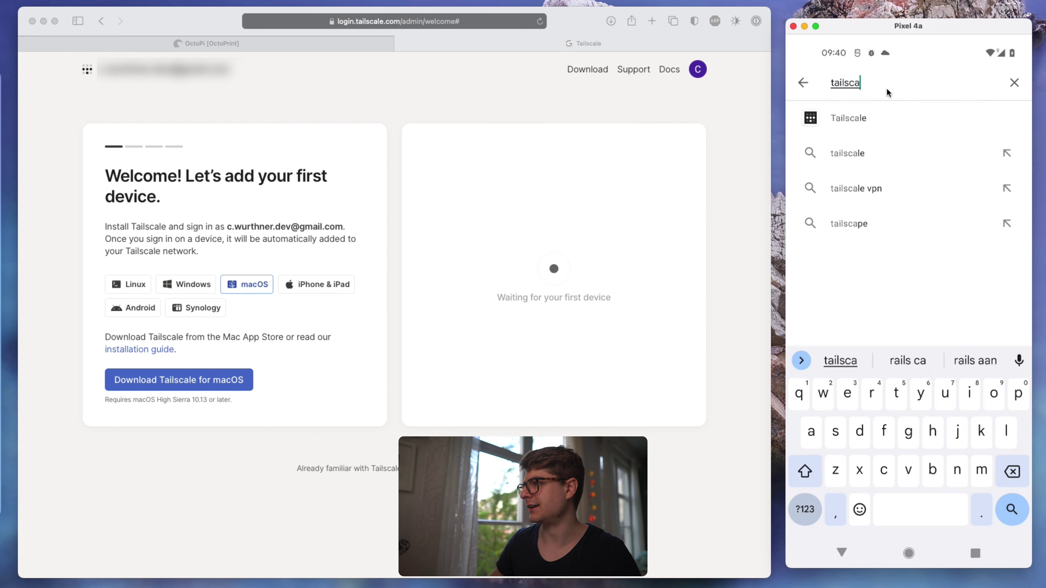
click(880, 111)
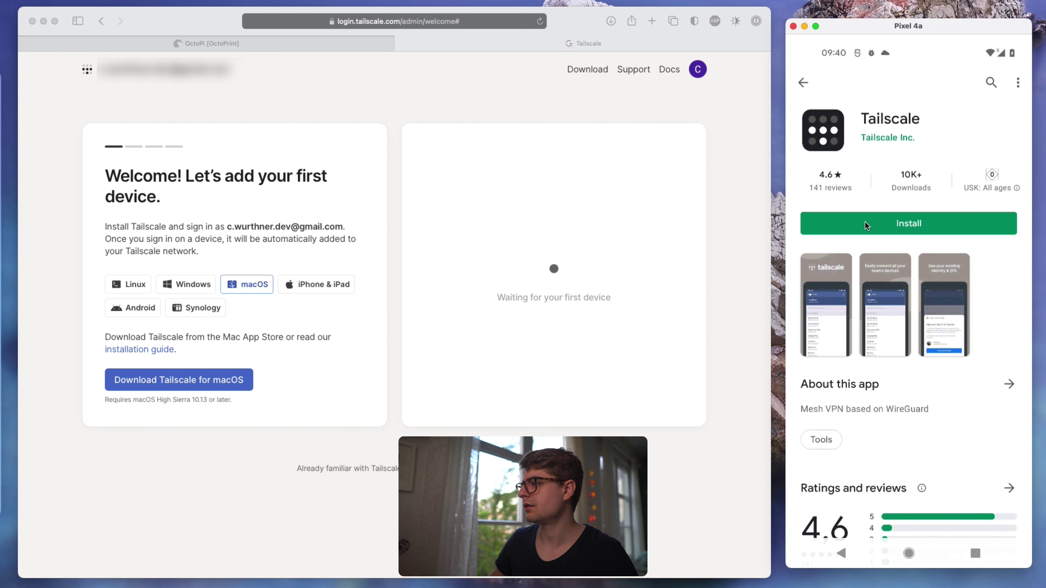
click(864, 221)
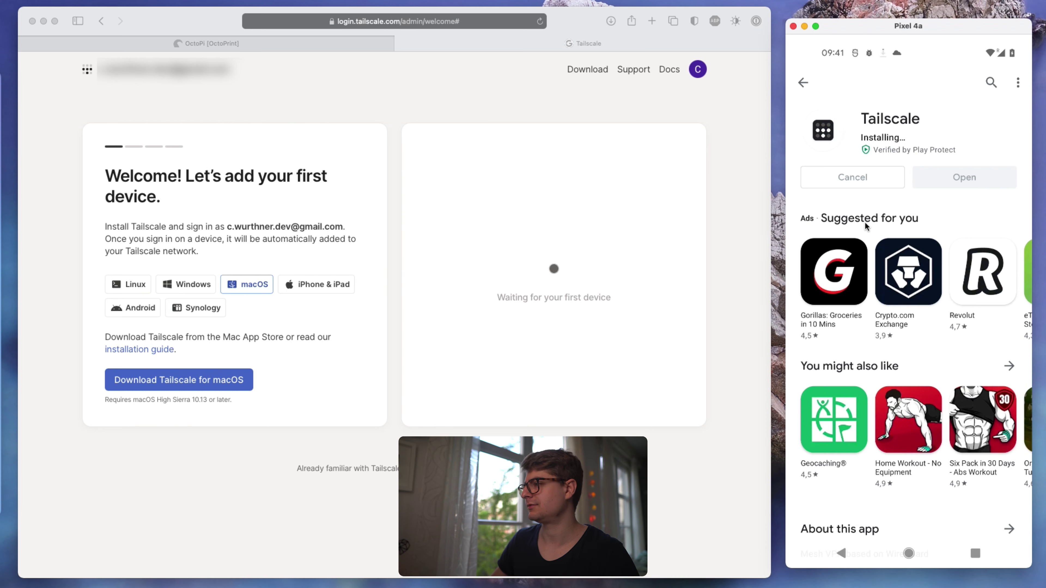
- Launch Tailscale on the phone and sign in with the Google account
click(953, 177)
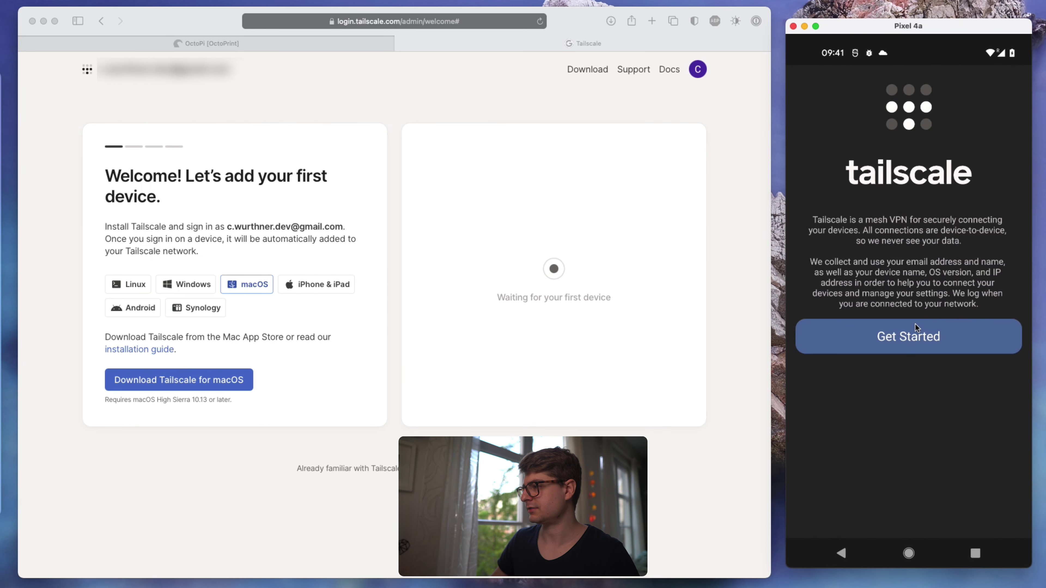
click(915, 323)
click(920, 139)
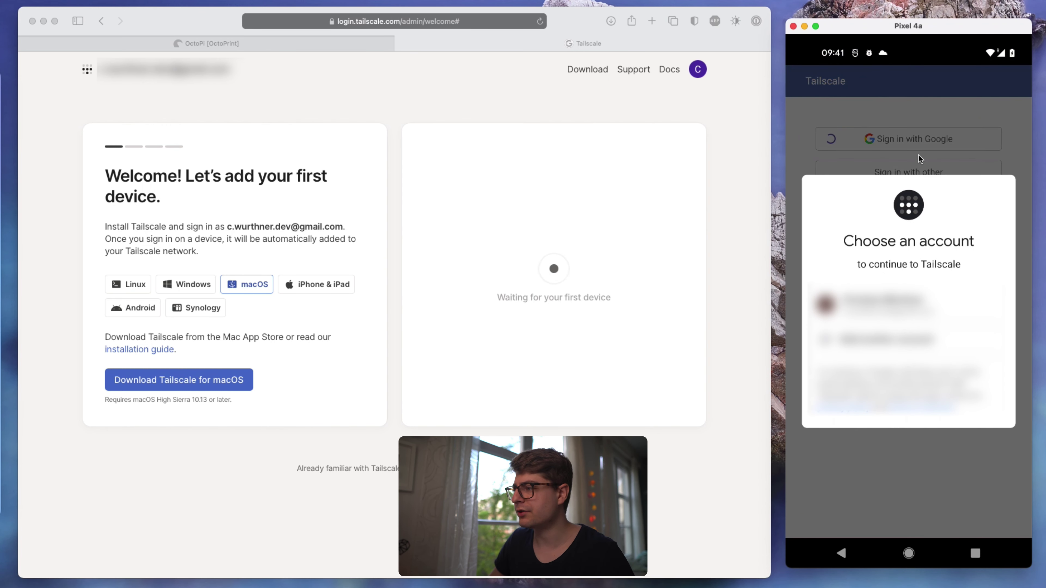
click(897, 295)
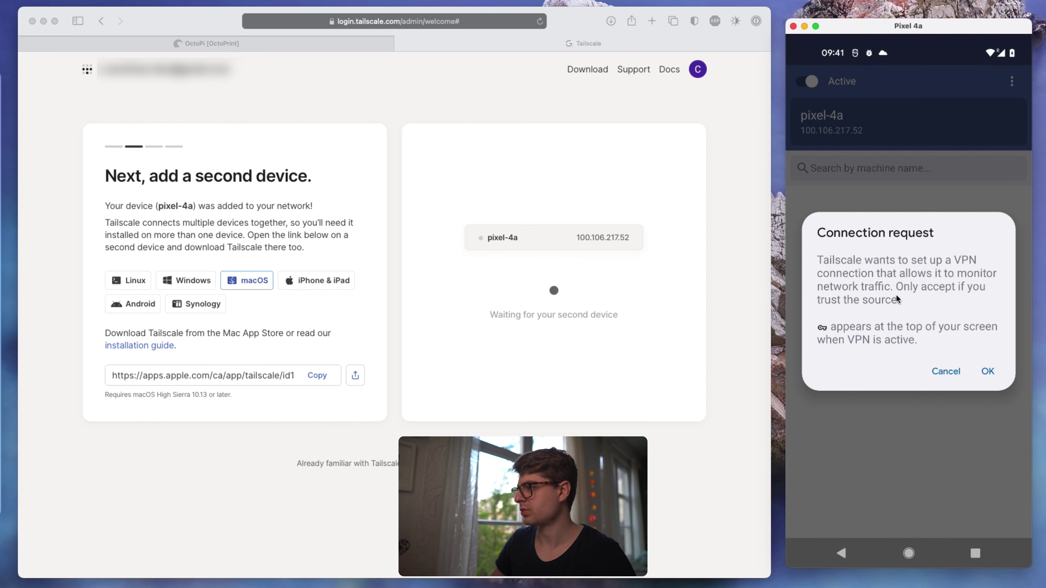
- Approve Tailscale's VPN connection request on the phone and pull down the notification shade
click(984, 370)
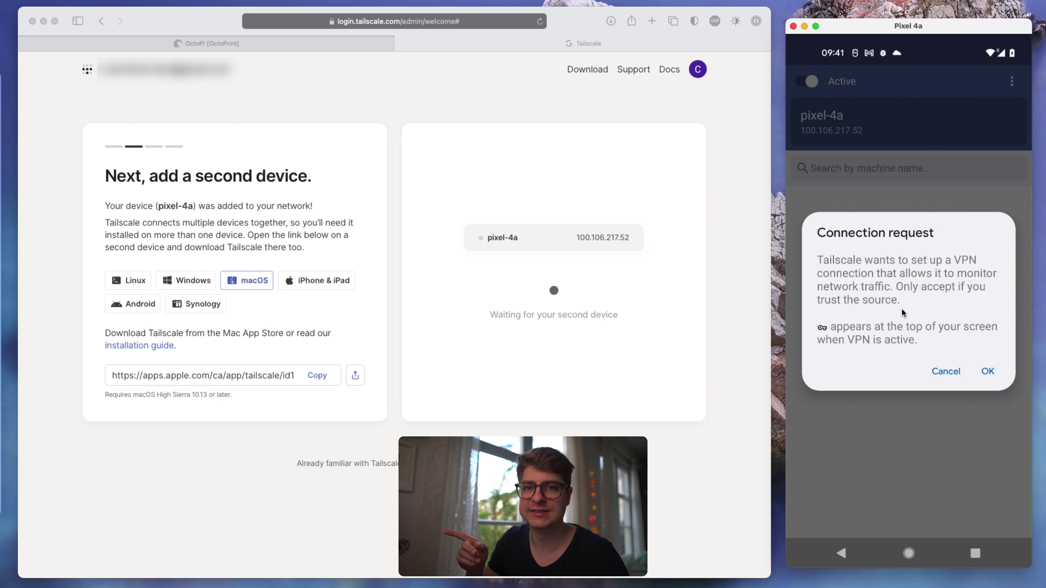
click(990, 369)
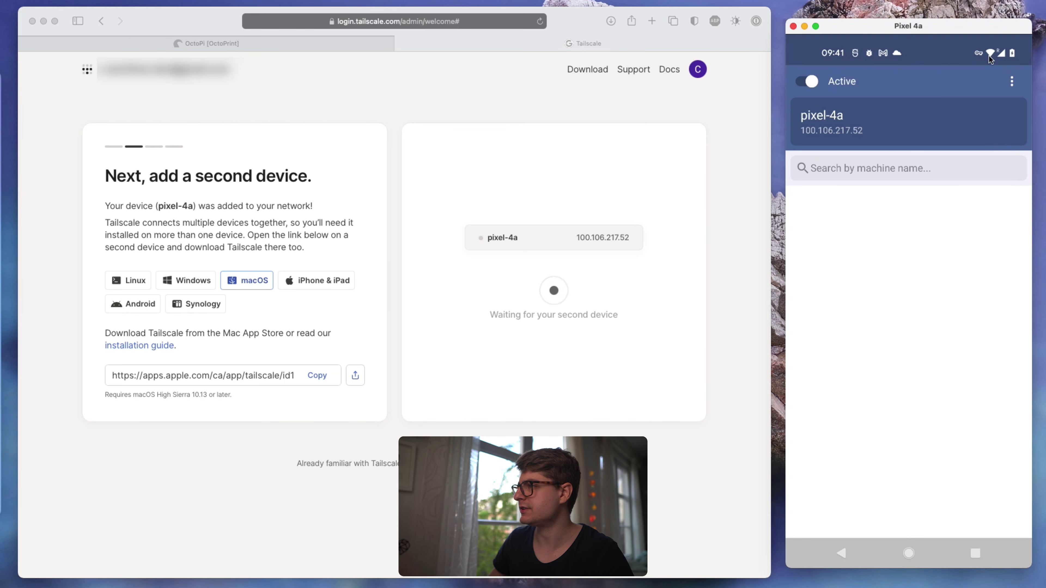
drag(952, 49, 942, 399)
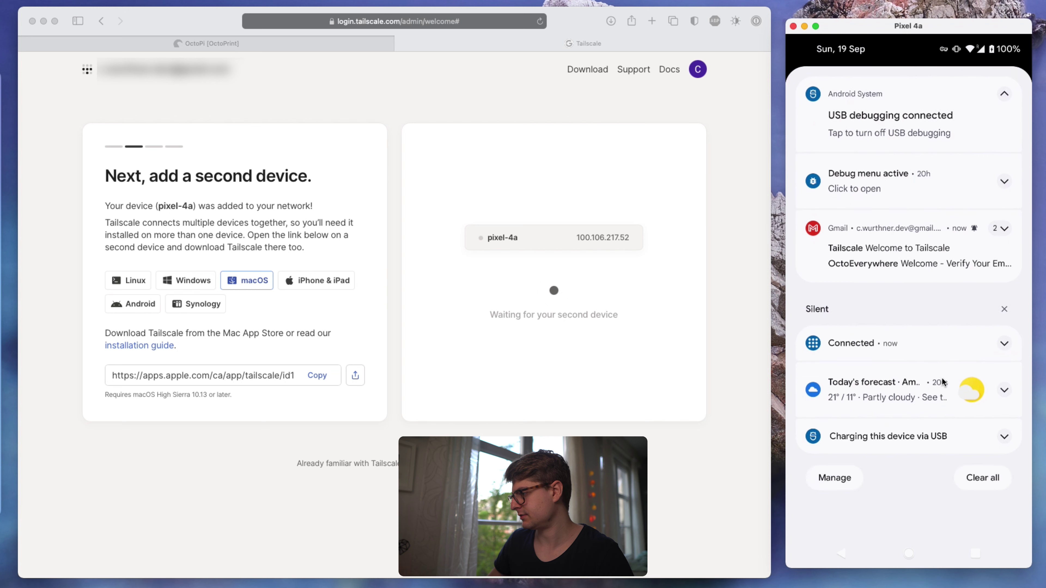
scroll(942, 378, up, 2)
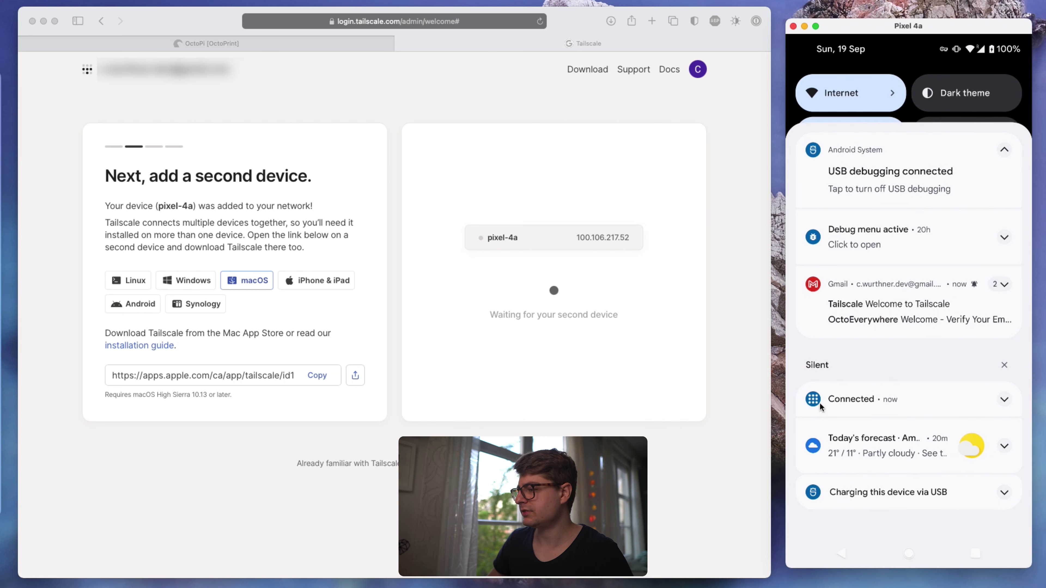
click(1003, 400)
scroll(956, 392, down, 2)
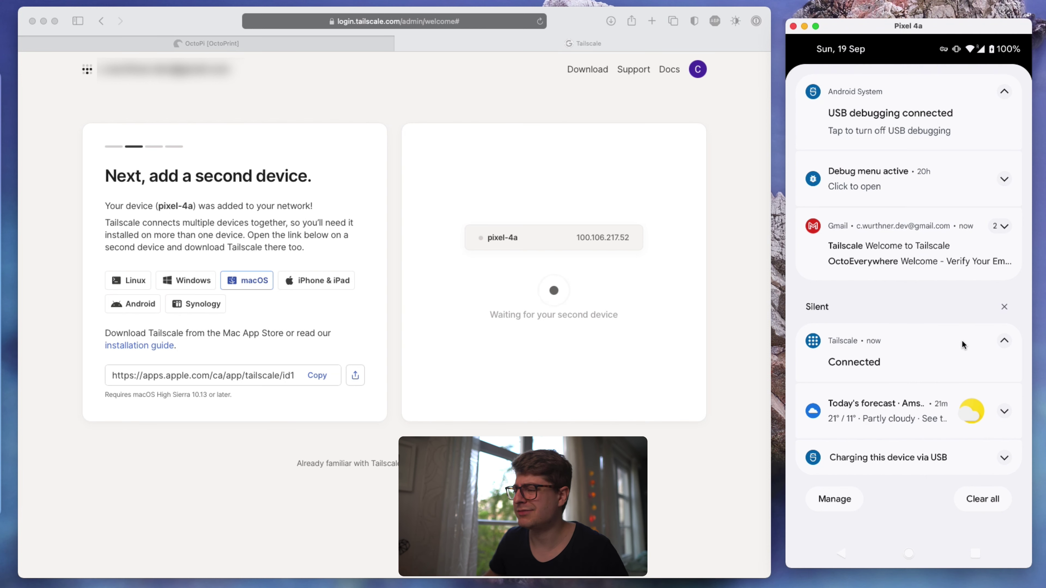
click(999, 339)
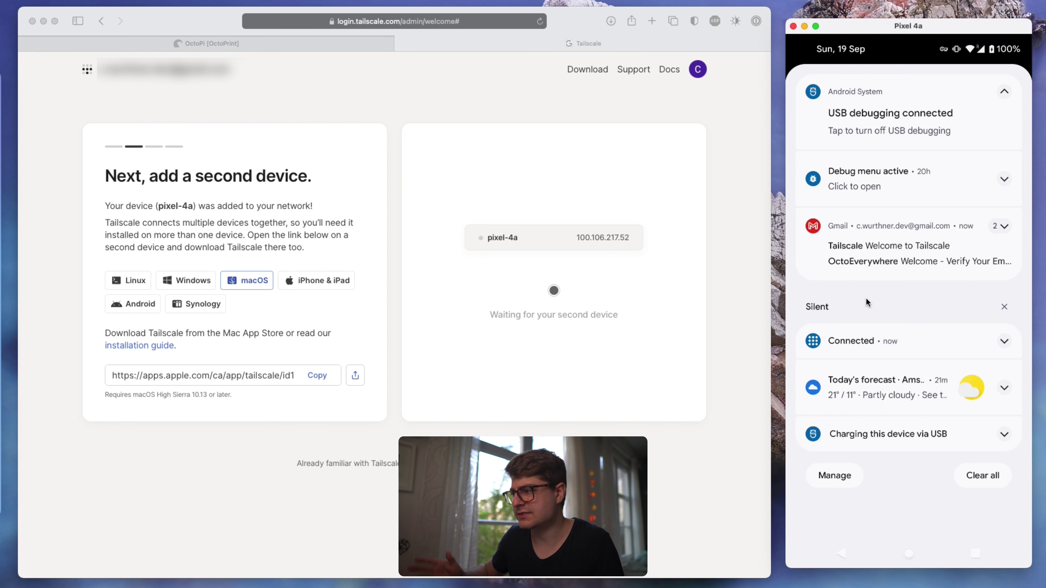
- Switch off Tailscale's VPN Status notifications in Android's notification settings
click(947, 340)
click(932, 358)
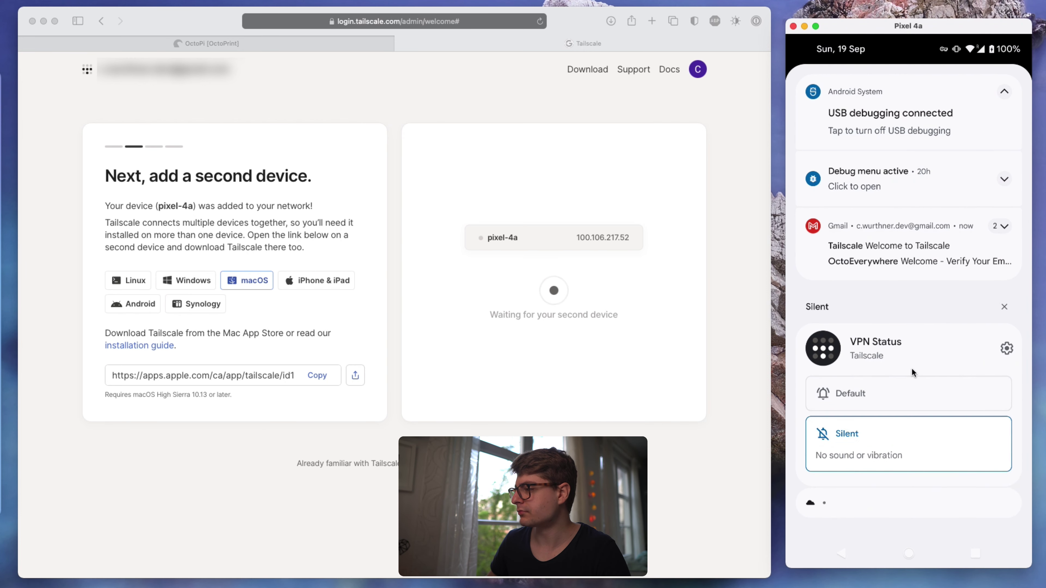
drag(912, 368, 916, 295)
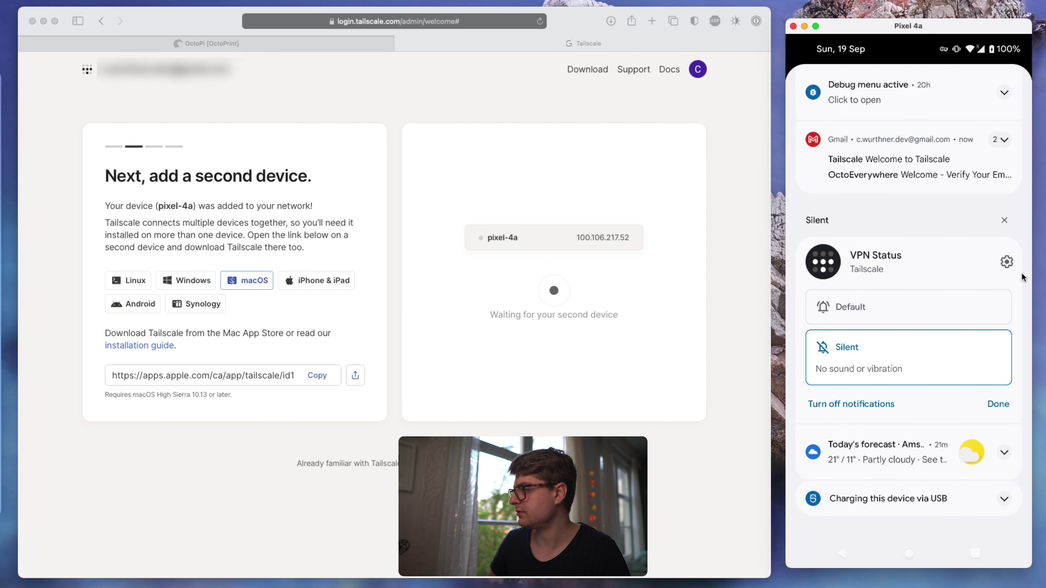
click(1005, 266)
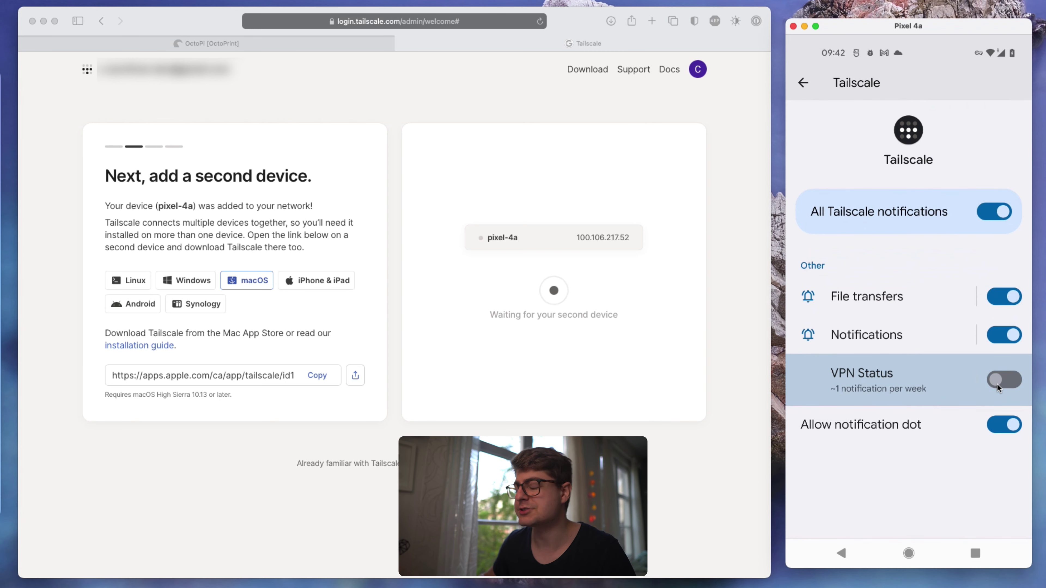
drag(966, 53, 946, 325)
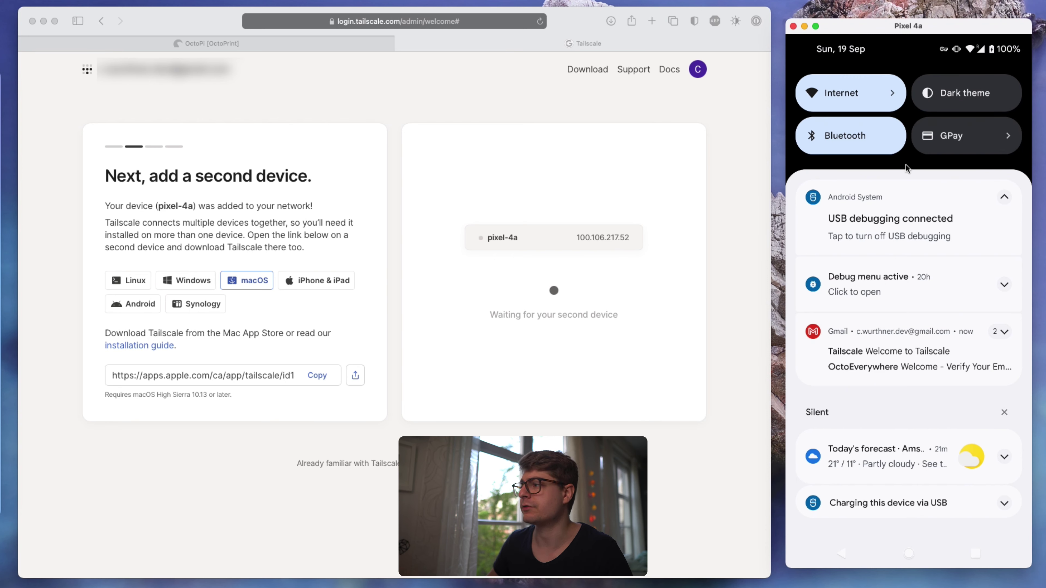
drag(905, 169, 925, 50)
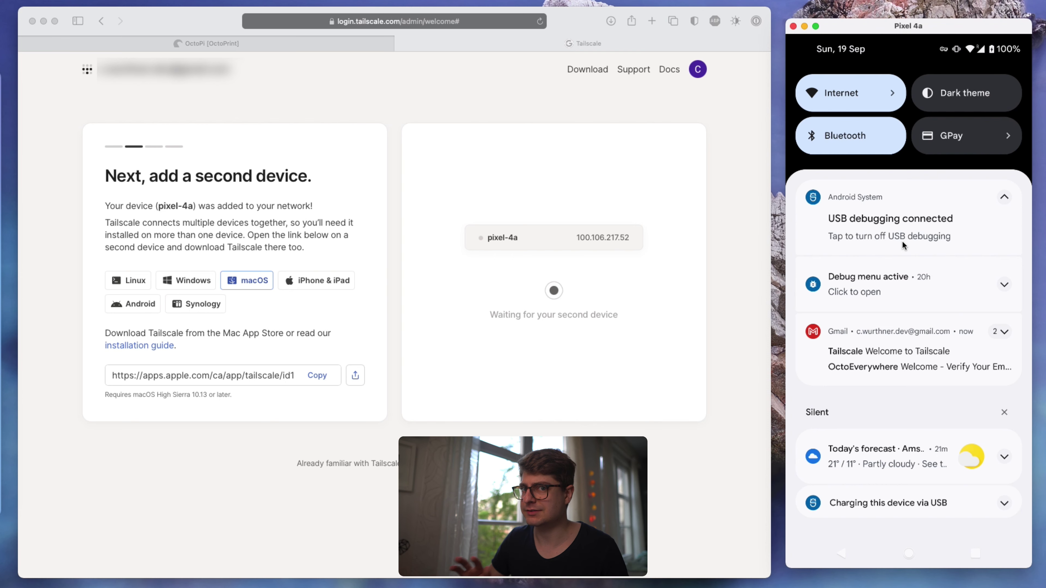
click(921, 543)
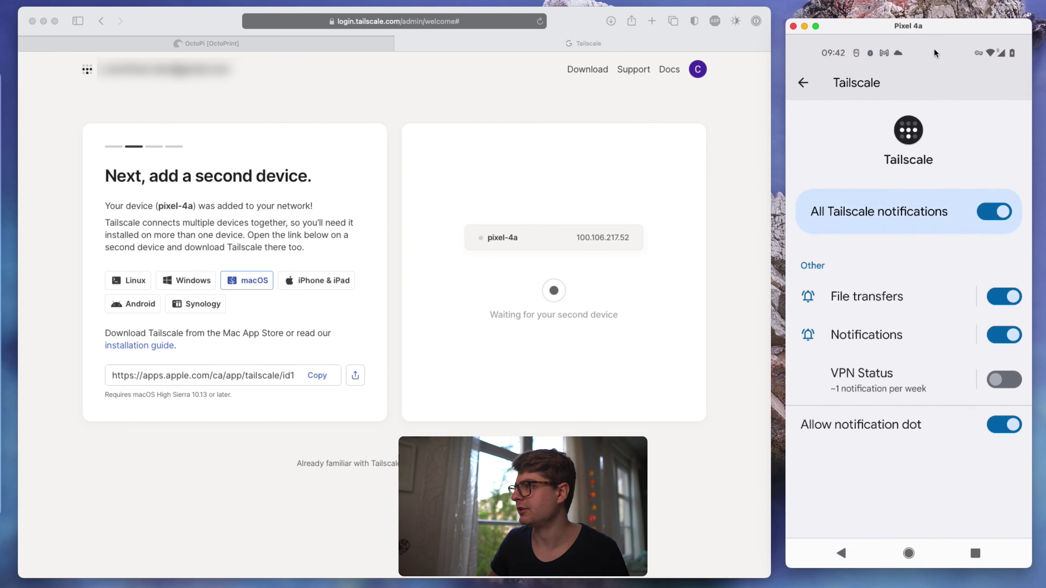
- Return the phone to its first home screen page
click(907, 552)
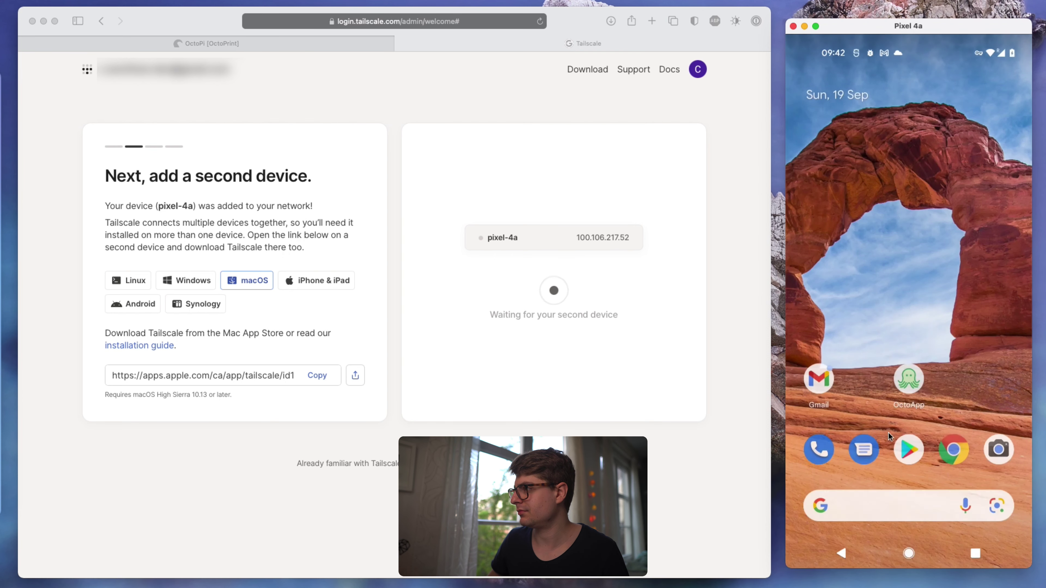
drag(889, 432, 824, 432)
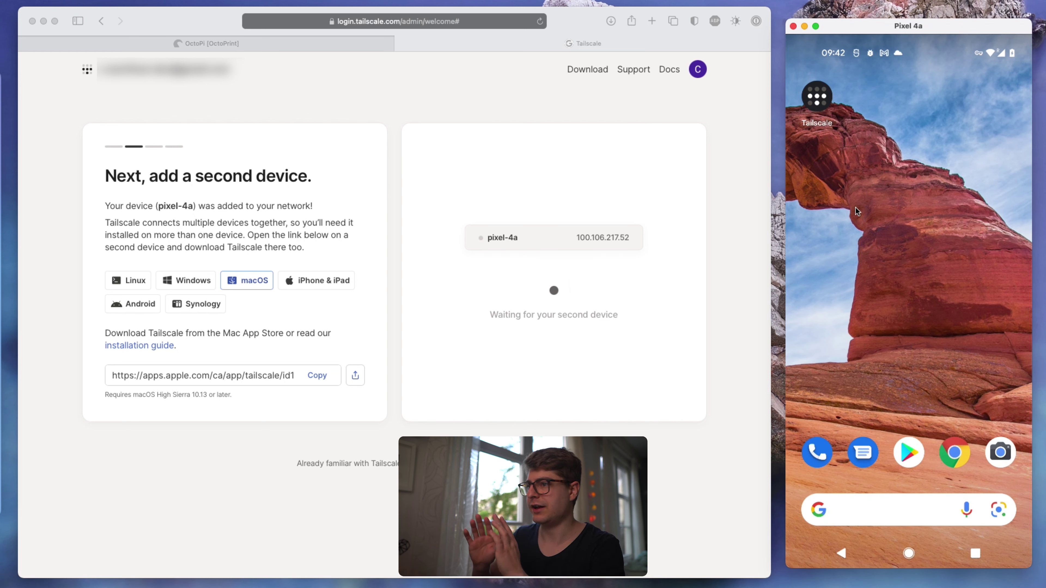
drag(856, 207, 972, 208)
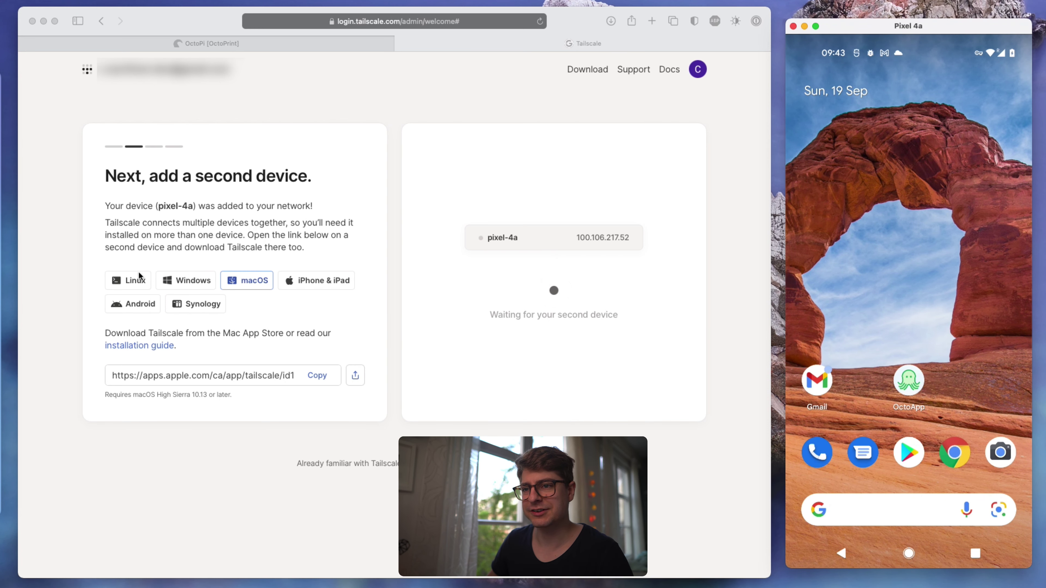
click(136, 280)
click(133, 284)
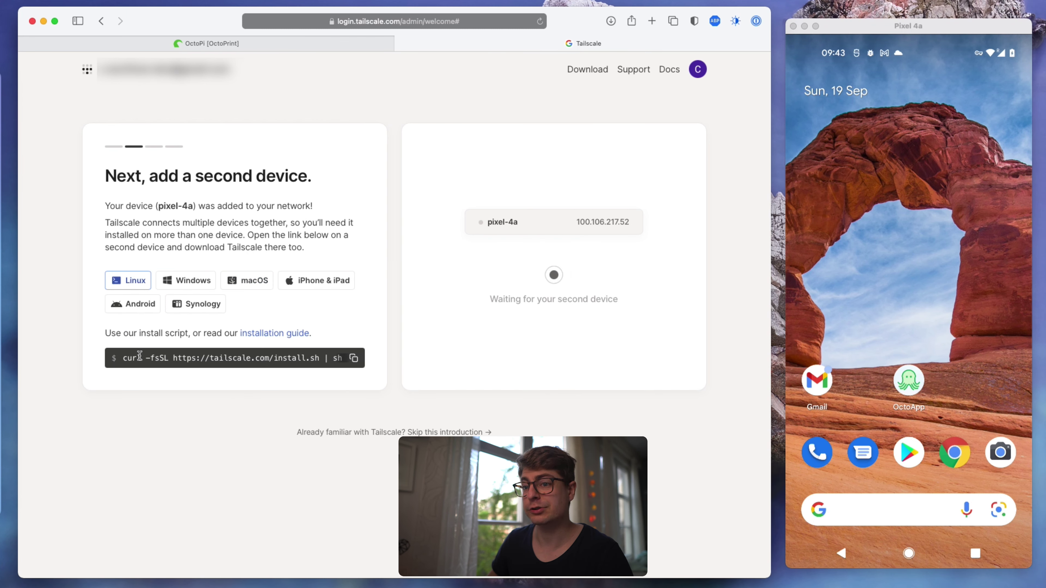
click(354, 358)
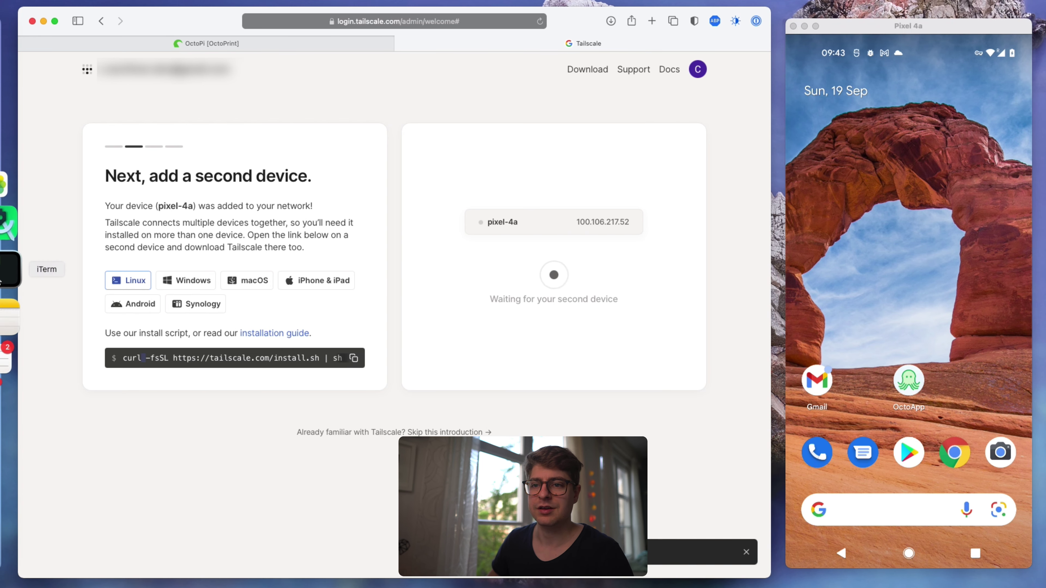
- Paste and run the Tailscale install script on the OctoPi, entering the sudo password
click(10, 270)
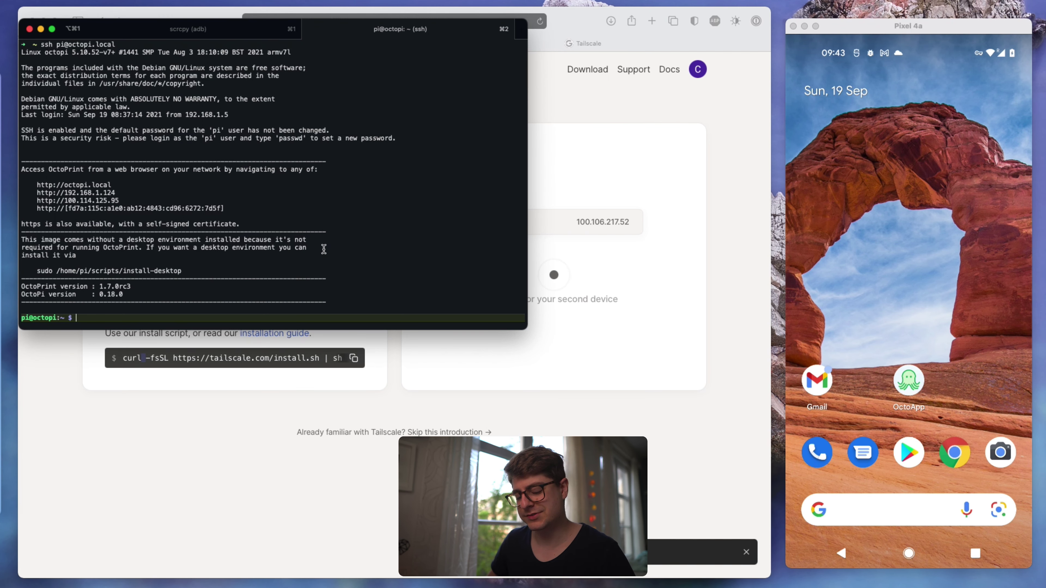
key(super+v)
key(Return)
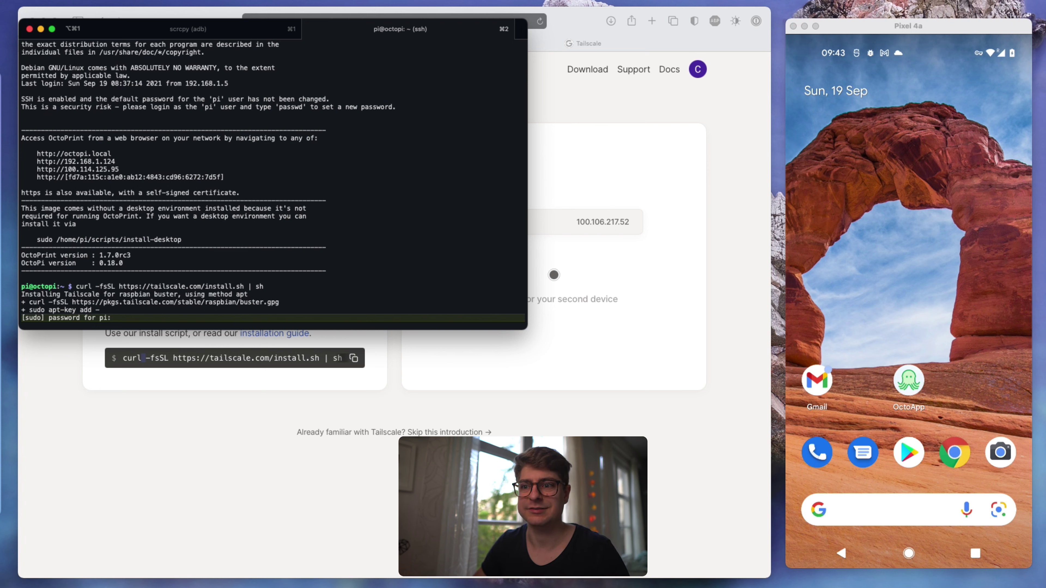
key(Return)
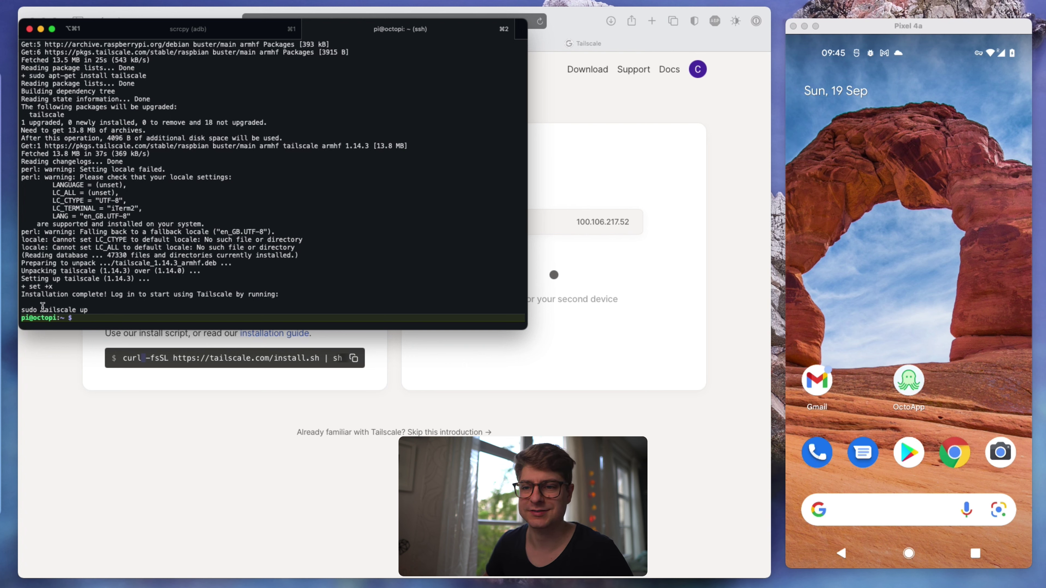
- Copy the suggested 'sudo tailscale up' command from the installer output
drag(29, 297, 193, 297)
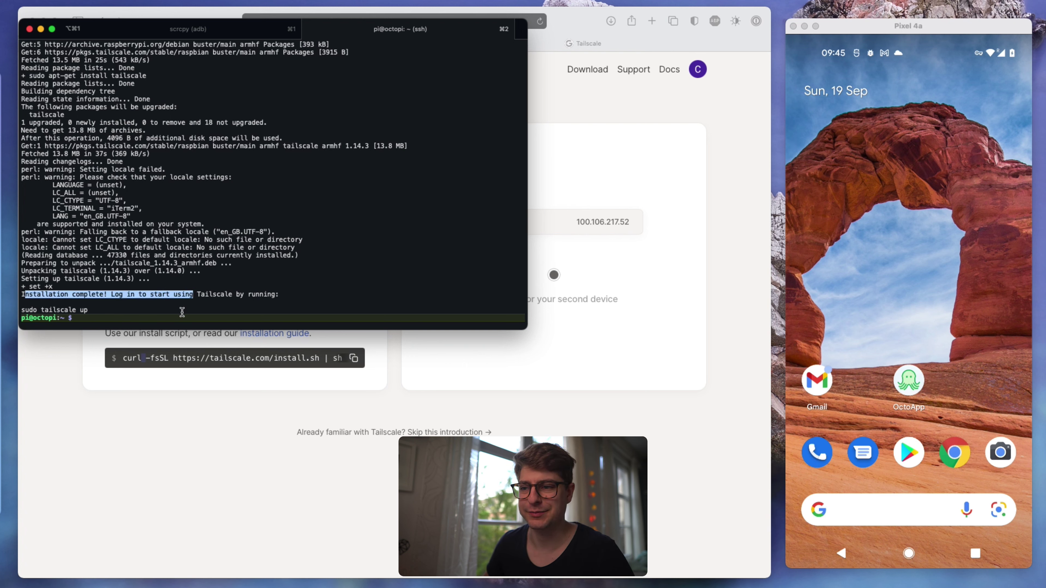
click(114, 305)
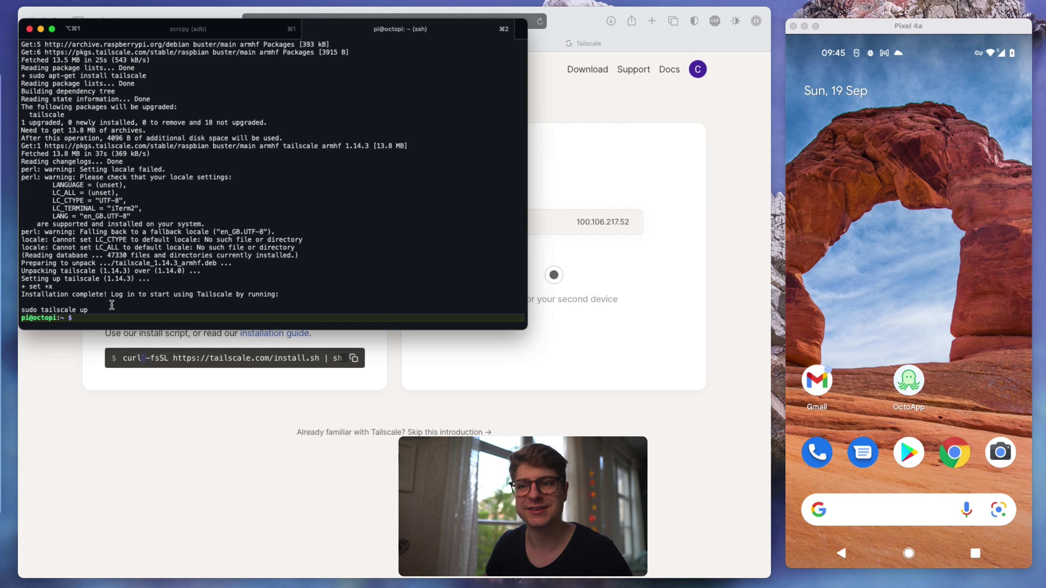
drag(91, 315, 21, 314)
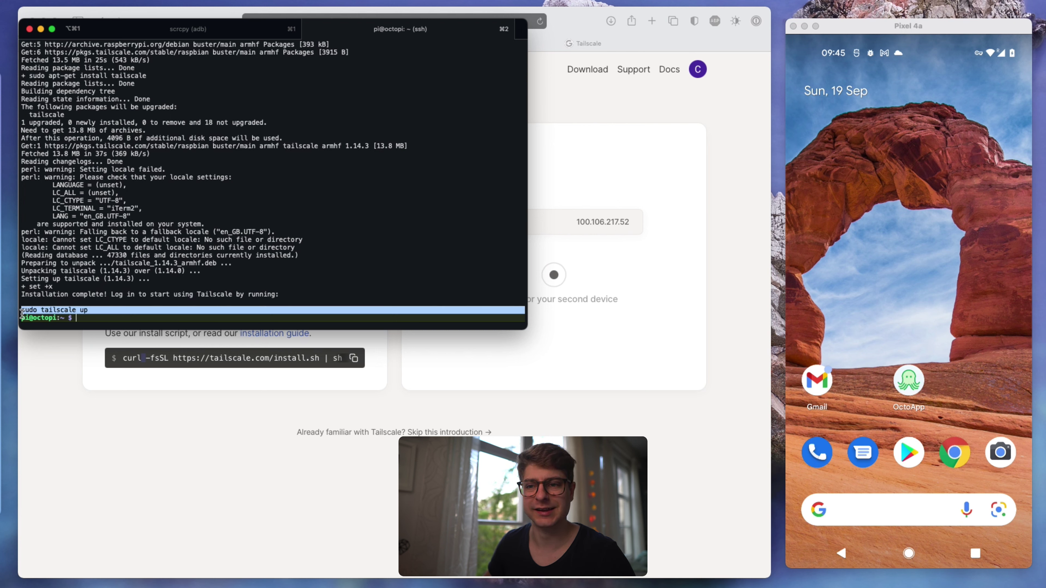
click(105, 320)
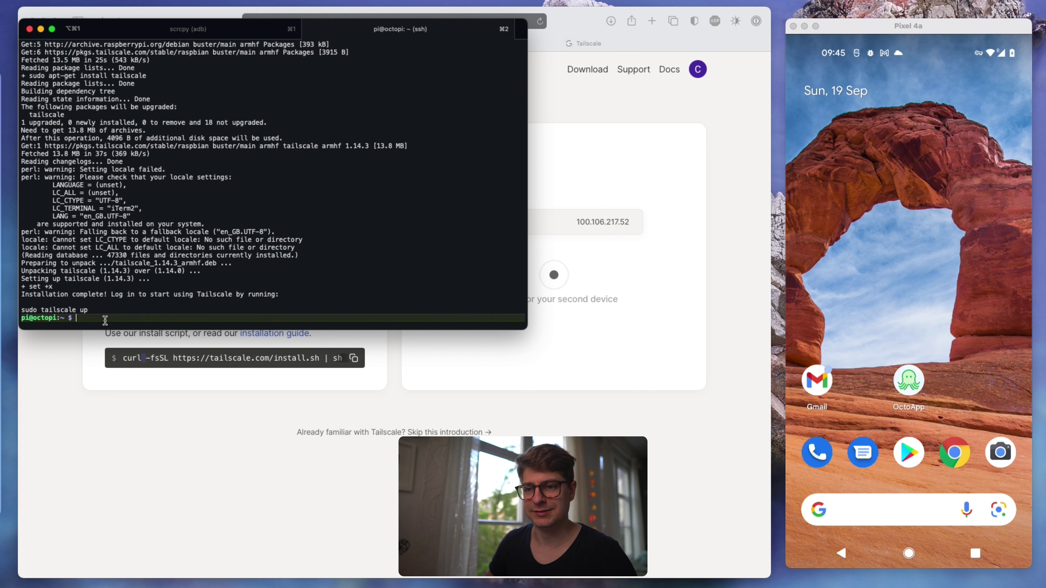
- Run 'sudo tailscale up --force-reauth' on the OctoPi and open the printed login URL
key(super+v)
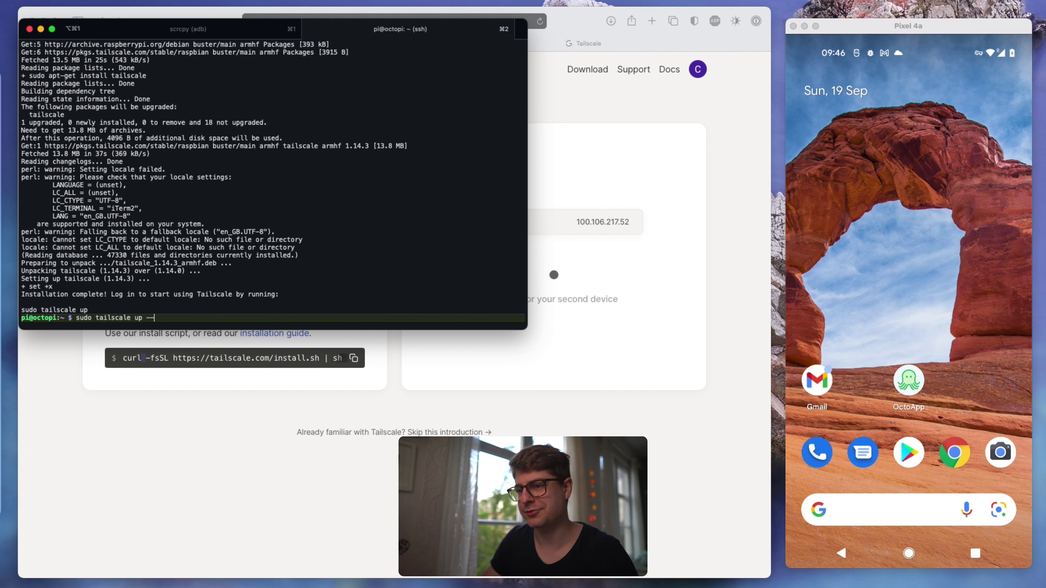
text(--force)
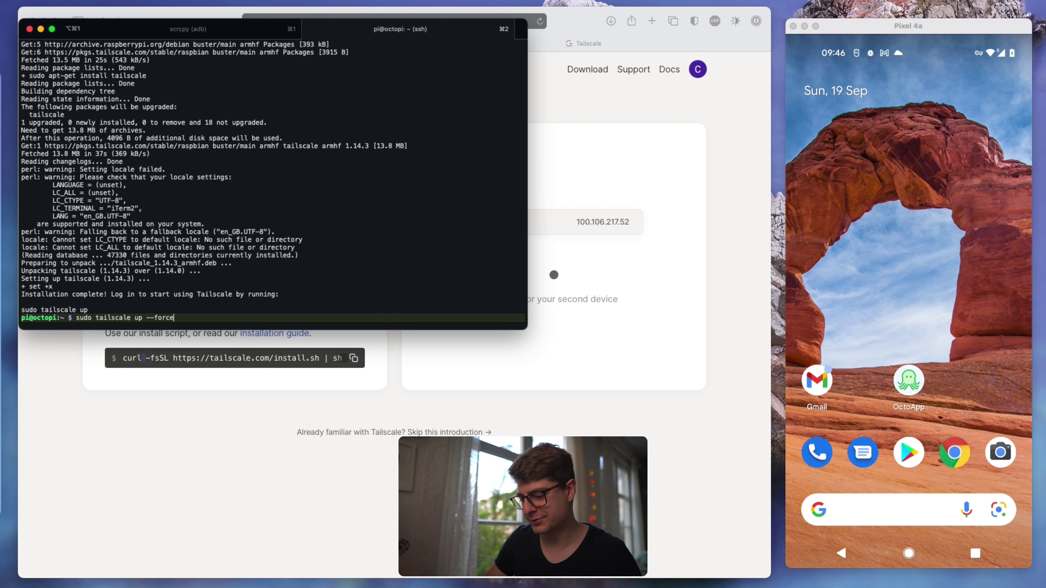
text(-reauth)
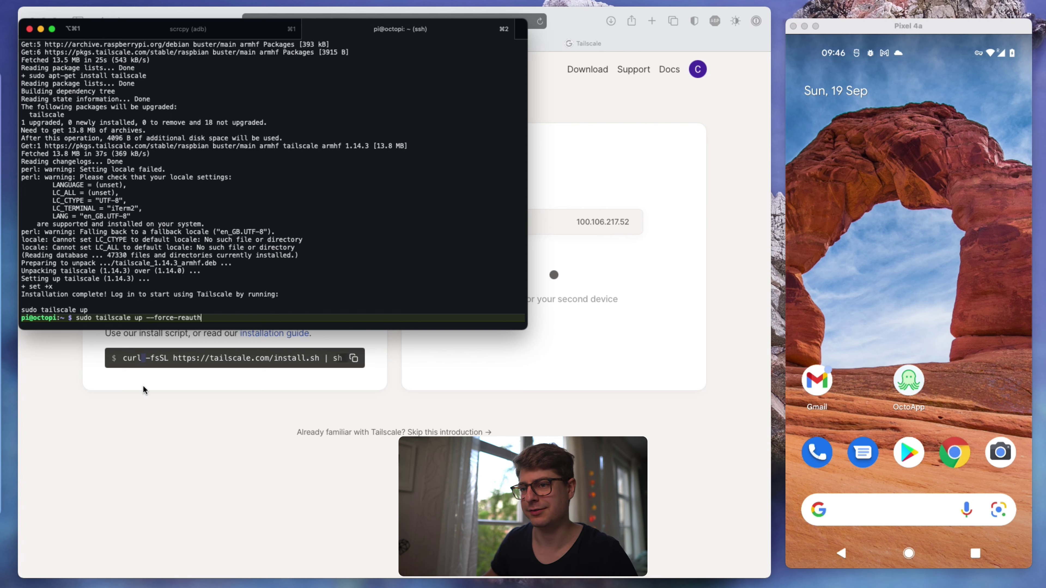
key(Return)
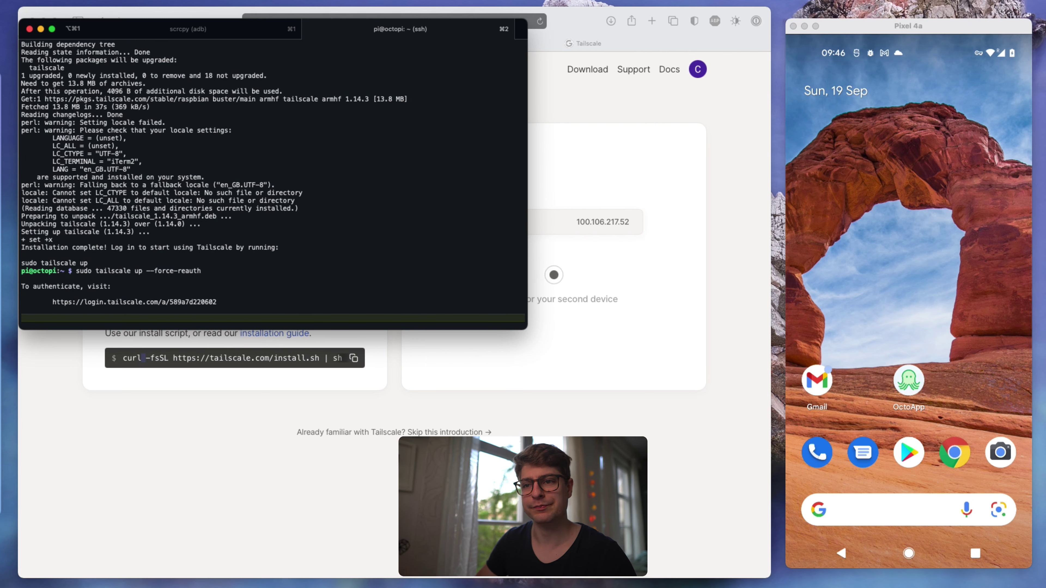
drag(148, 272, 218, 301)
click(127, 288)
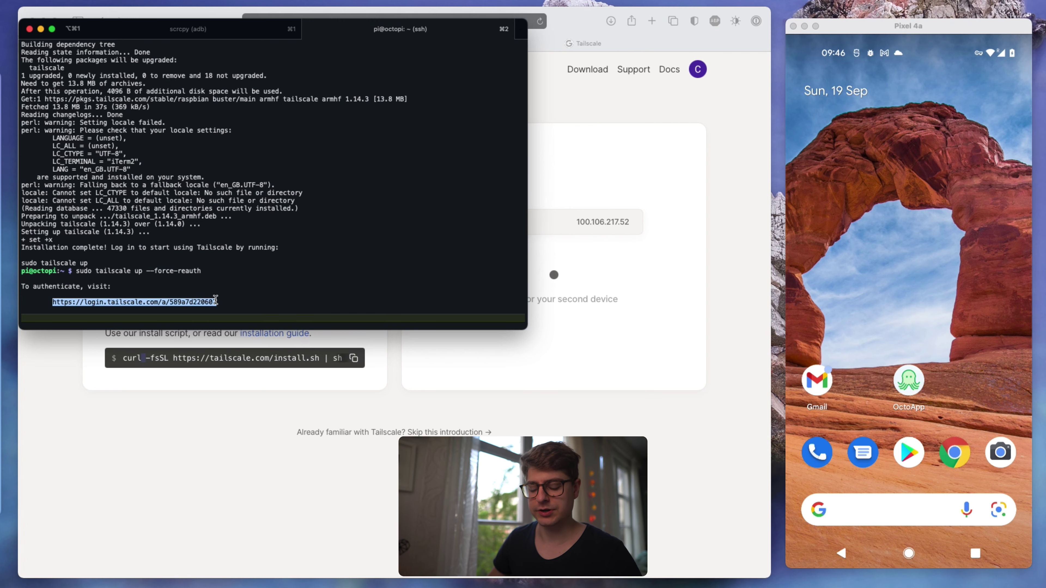
super+click(214, 302)
- Sign in with the Google account's email and password to authorize the OctoPi, then check the terminal for Success
click(547, 197)
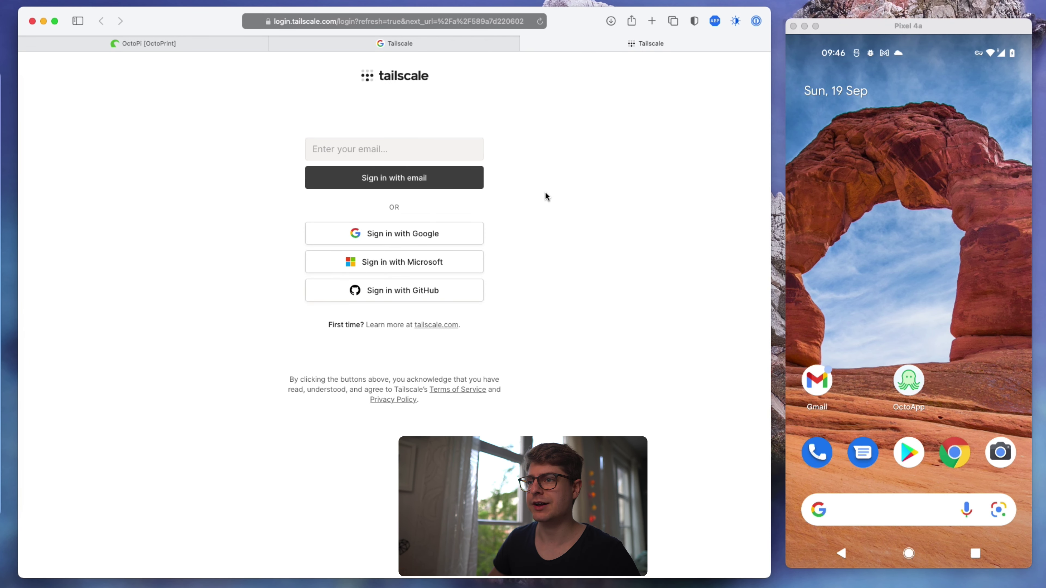
click(399, 241)
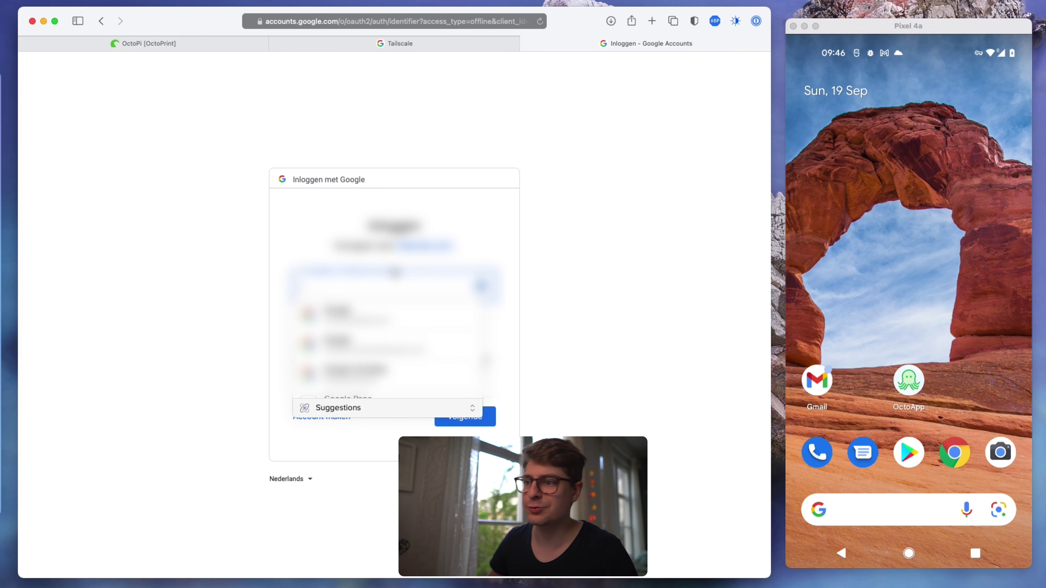
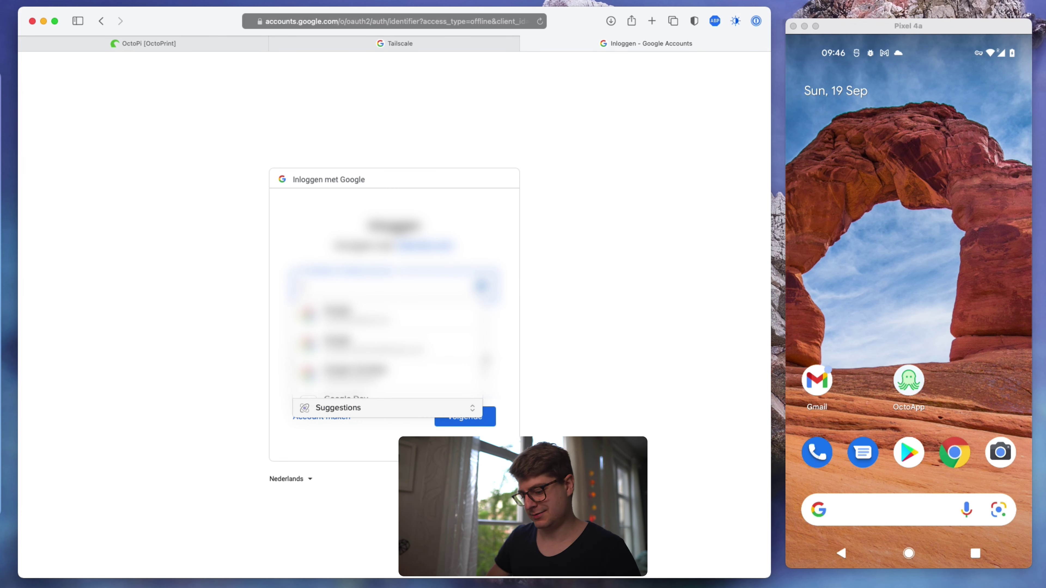
click(469, 417)
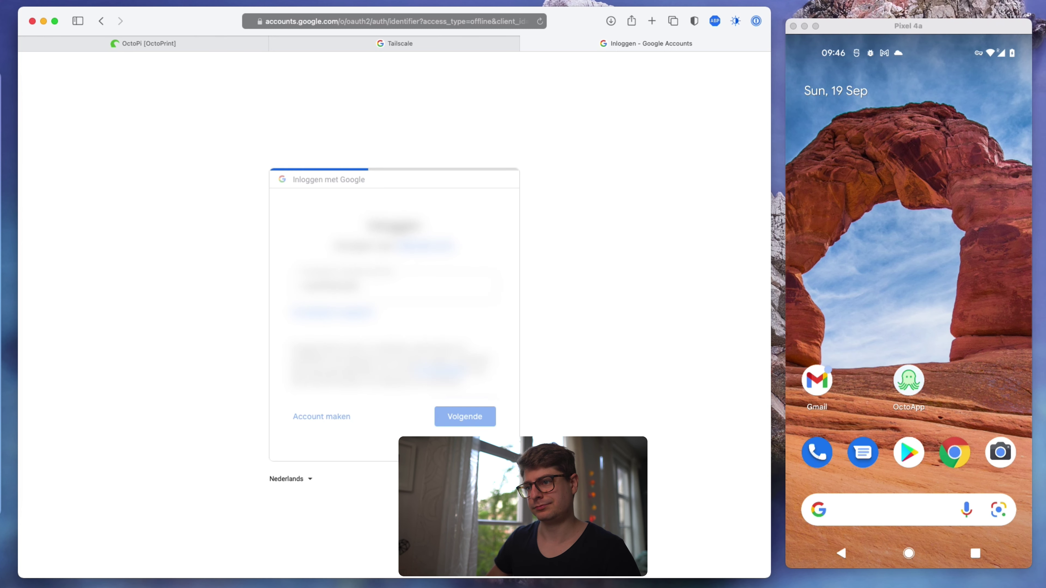
click(472, 427)
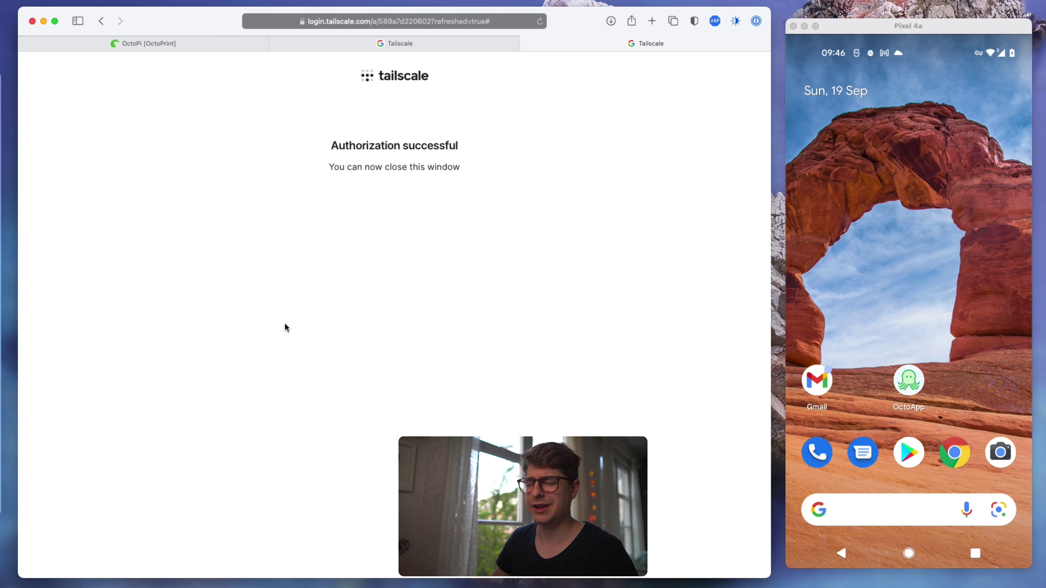
click(7, 273)
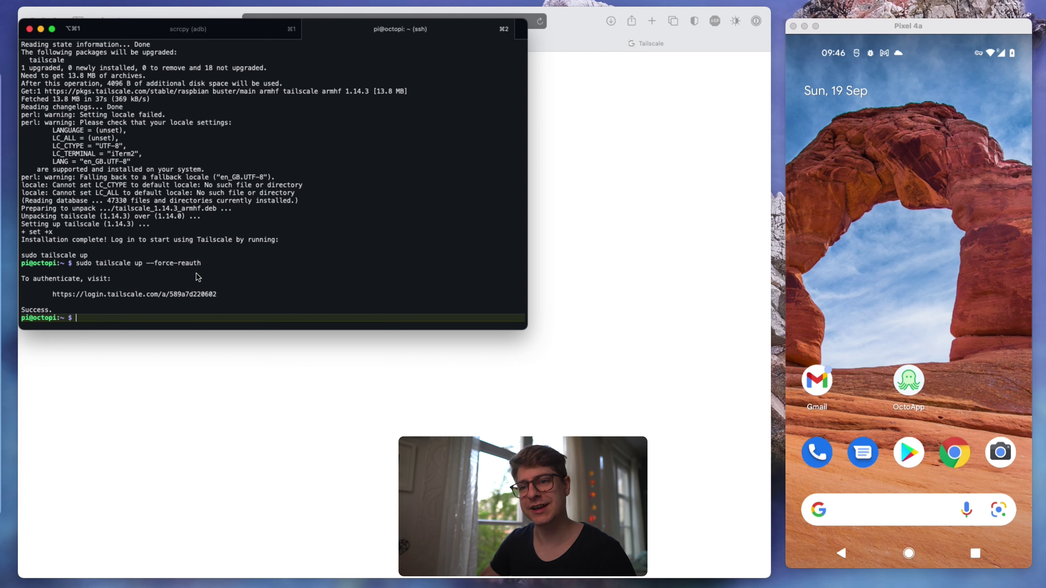
- Check the admin welcome page lists octopi (100.118.48.83) and pixel-4a as connected
click(230, 404)
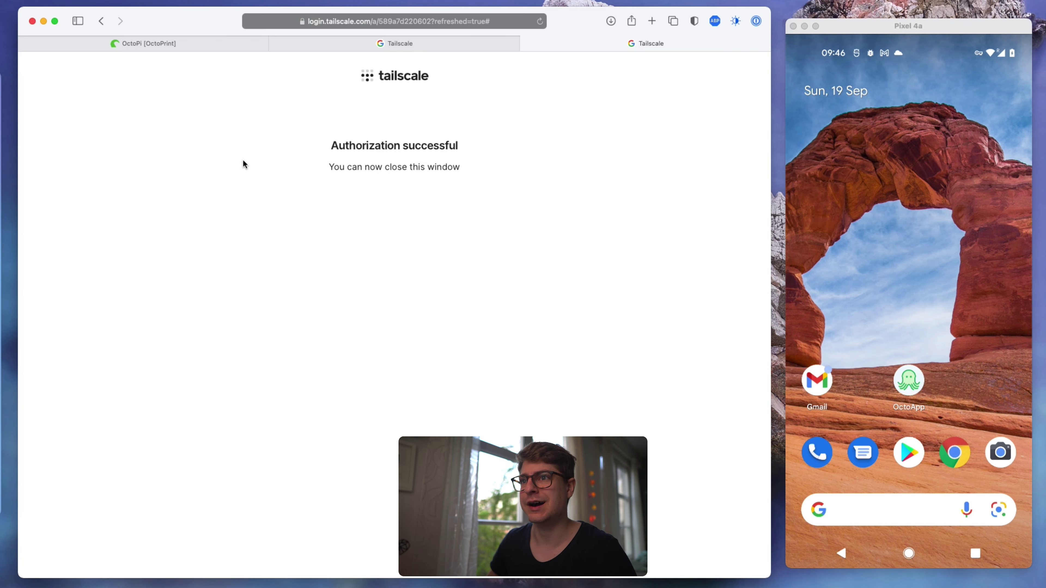
click(335, 43)
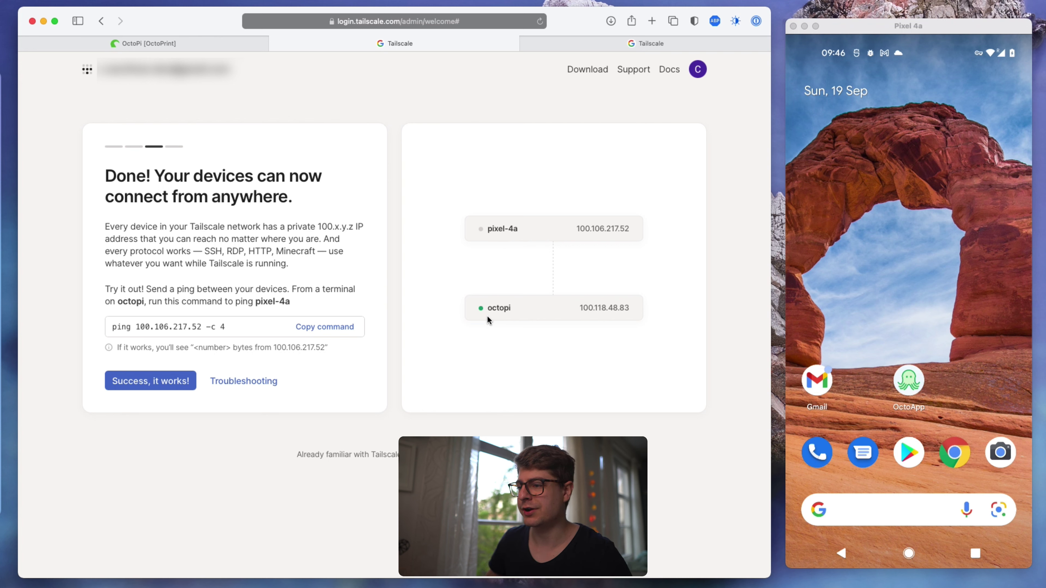
drag(541, 308, 635, 307)
click(597, 341)
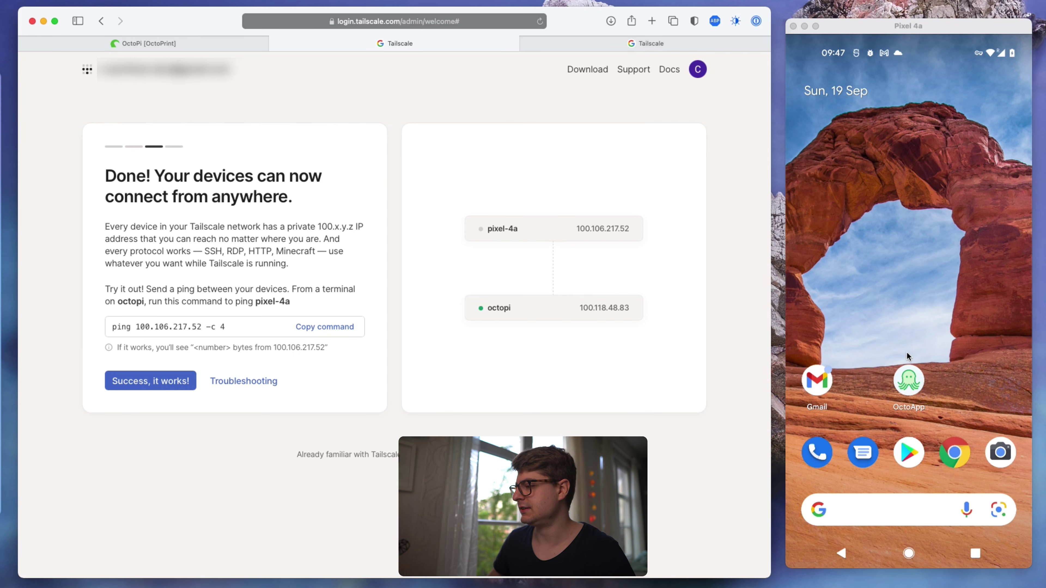
- Copy the octopi device's Tailscale address 100.118.48.83 and launch Chrome on the phone
drag(910, 358, 896, 468)
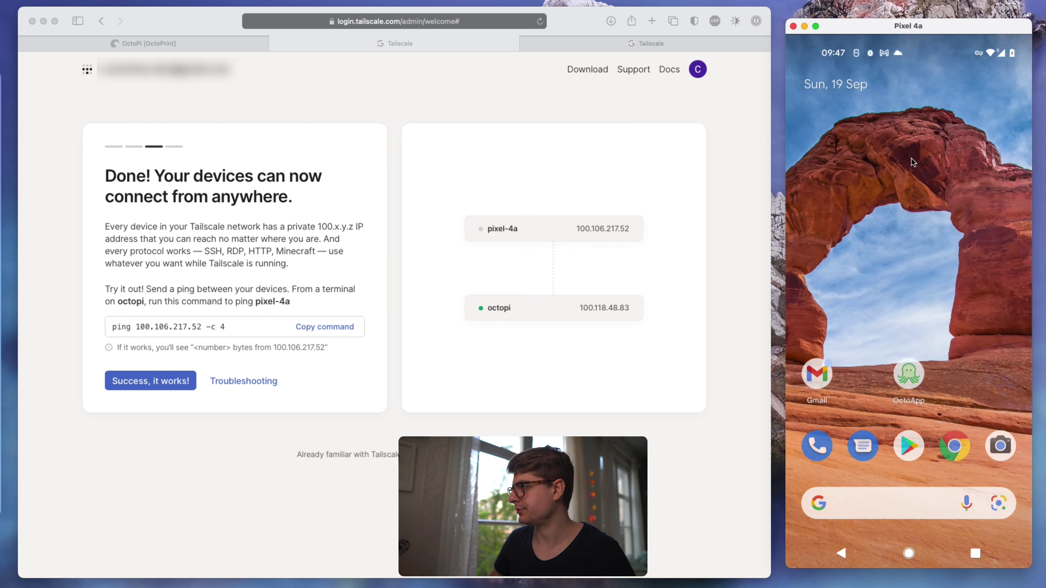
click(988, 550)
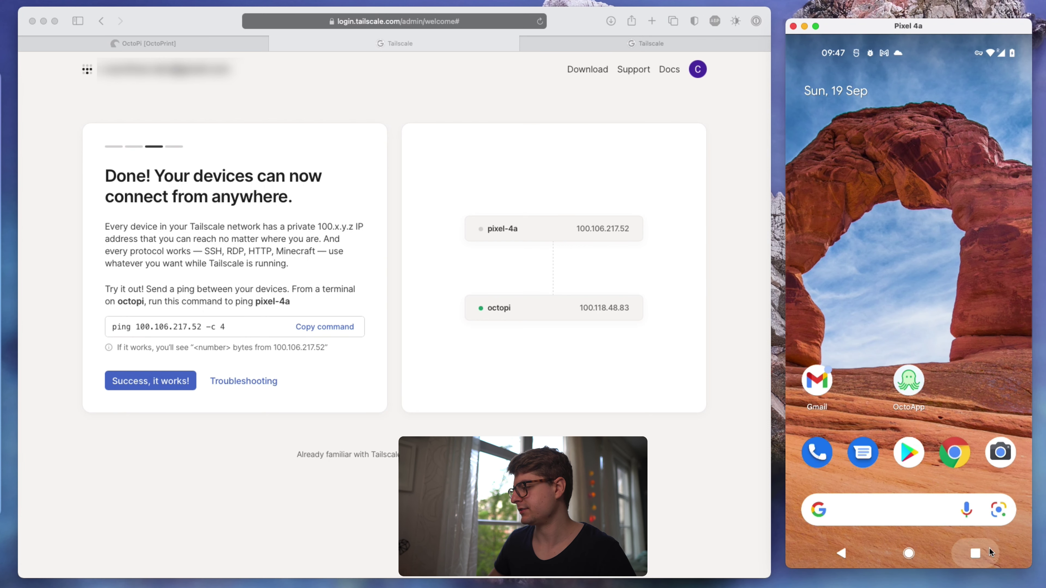
click(812, 354)
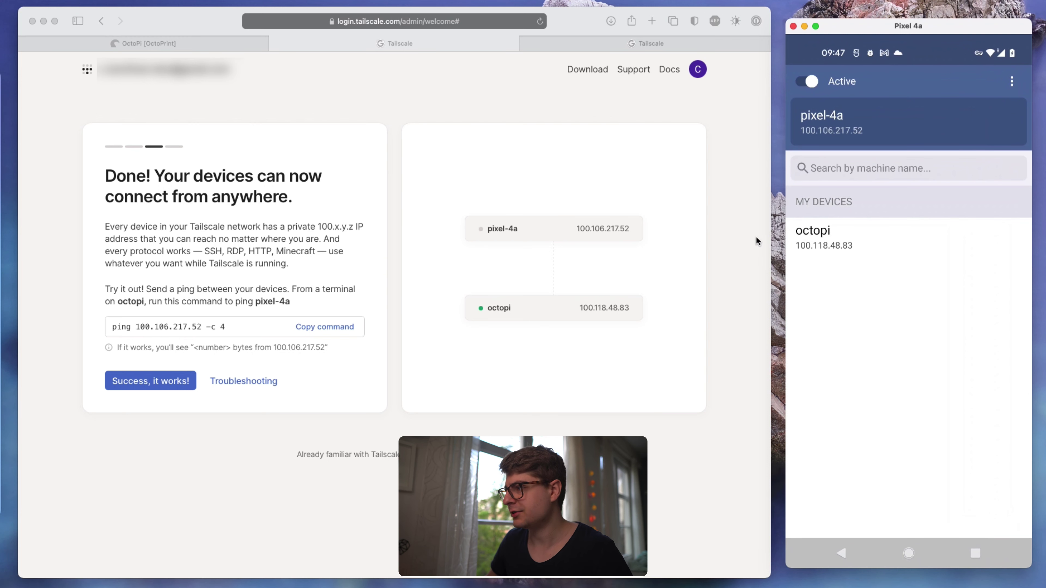
click(824, 243)
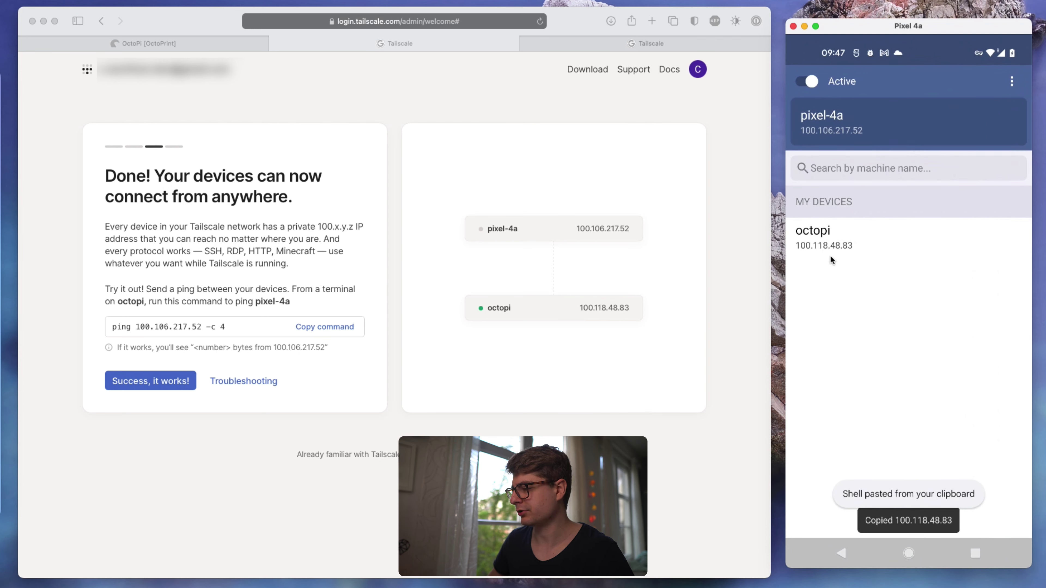
click(909, 554)
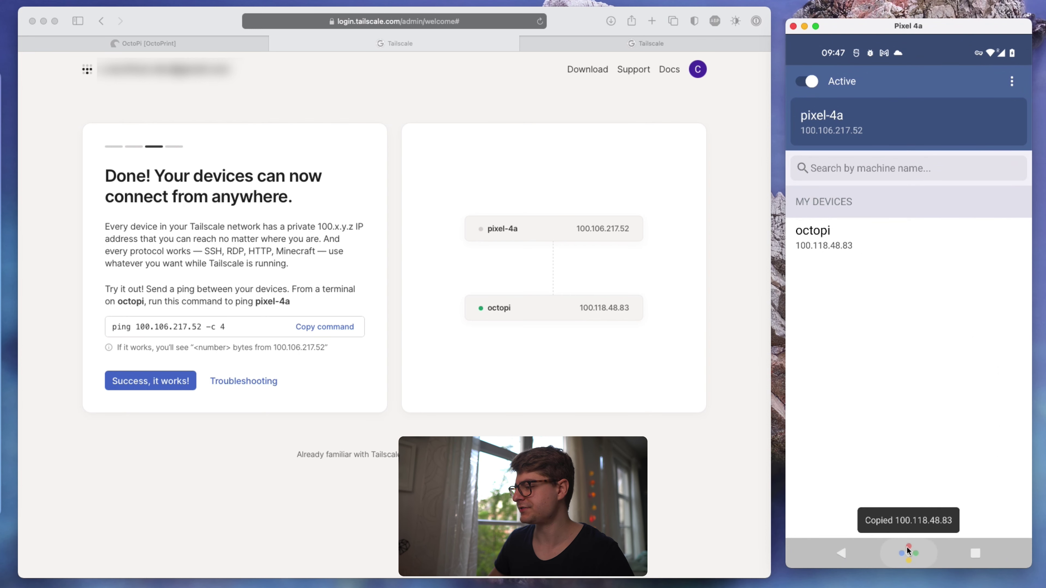
click(965, 453)
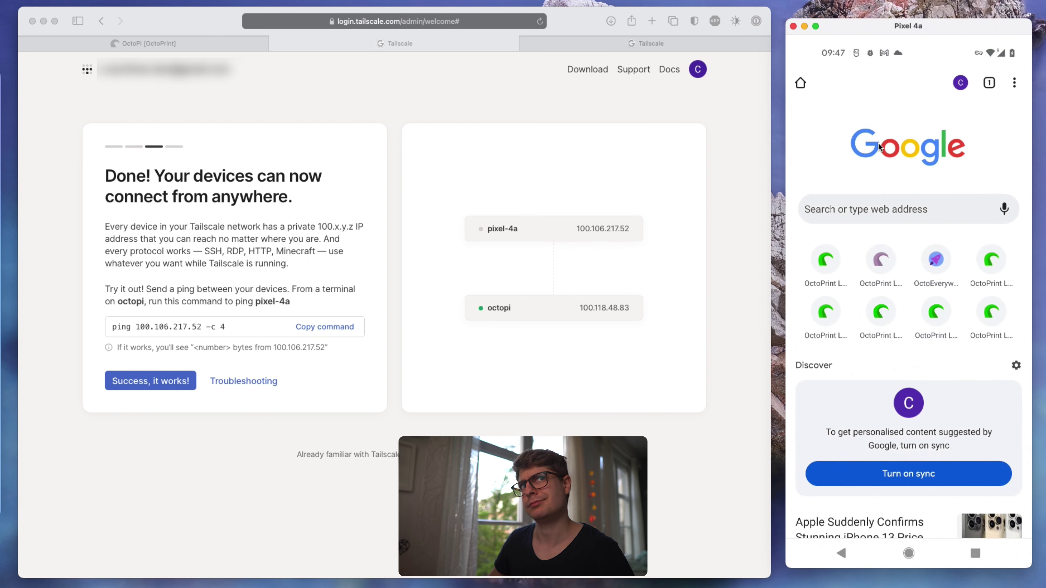
- Load the OctoPrint login page at 100.118.48.83 in Chrome, dropping the mistyped port
click(871, 206)
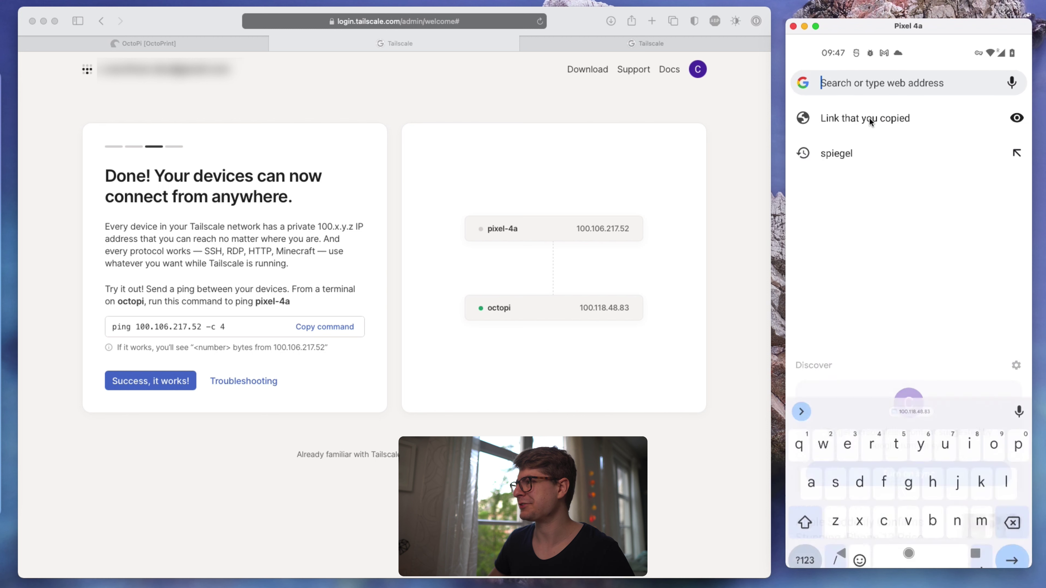
click(847, 75)
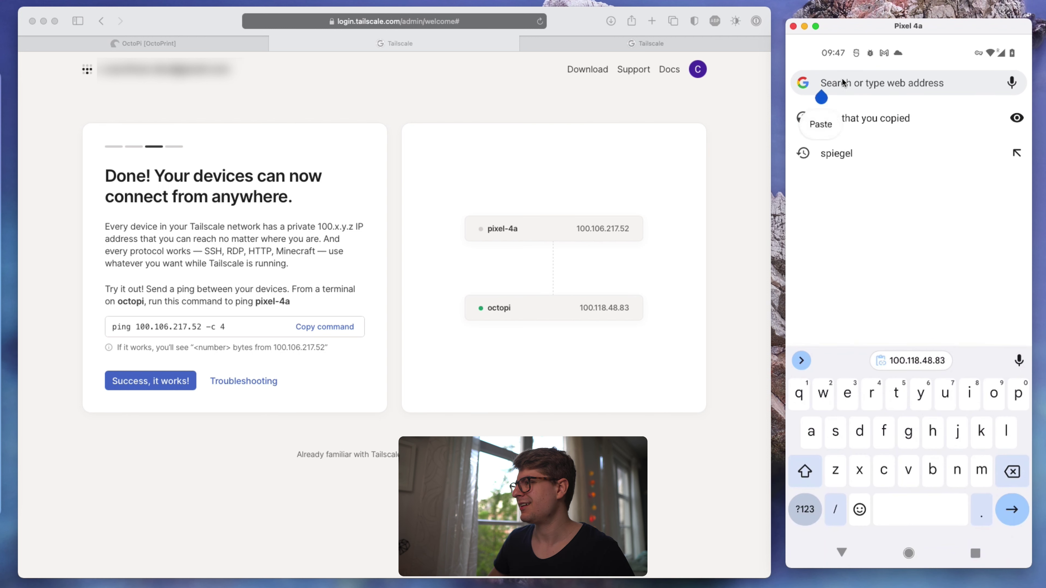
click(818, 123)
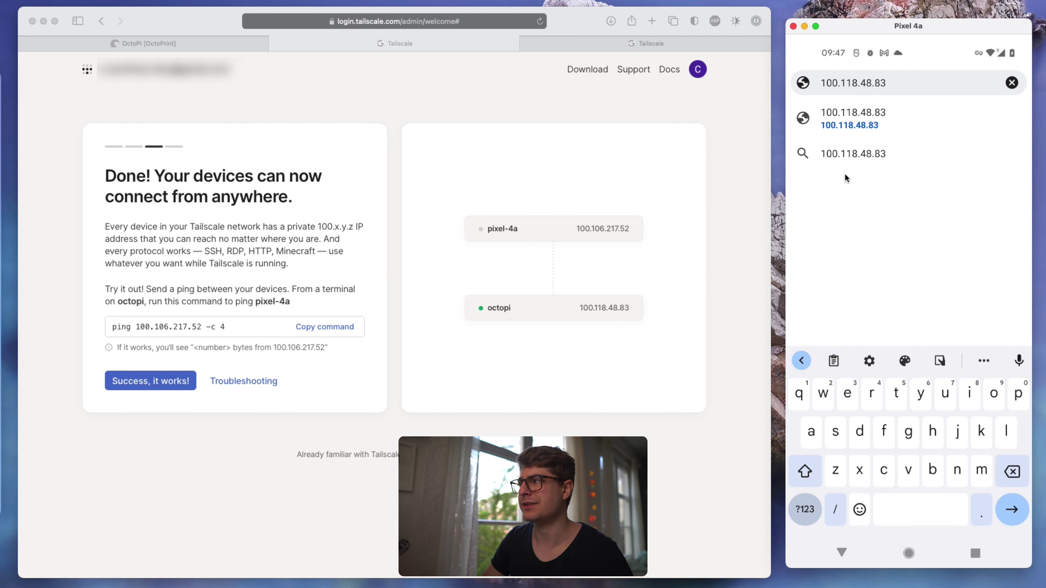
key(Return)
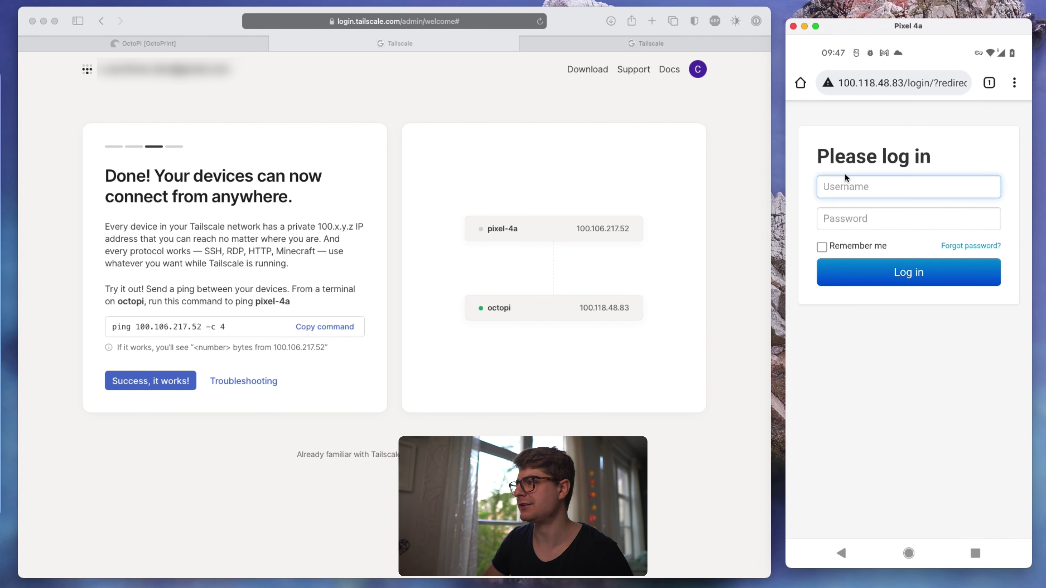
click(876, 86)
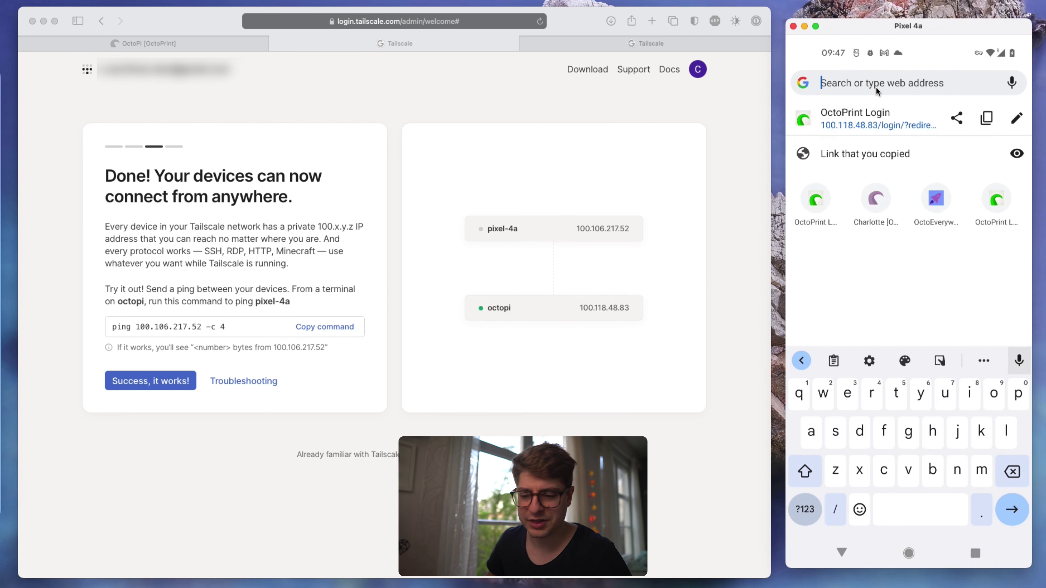
text(100.118.48.83:4)
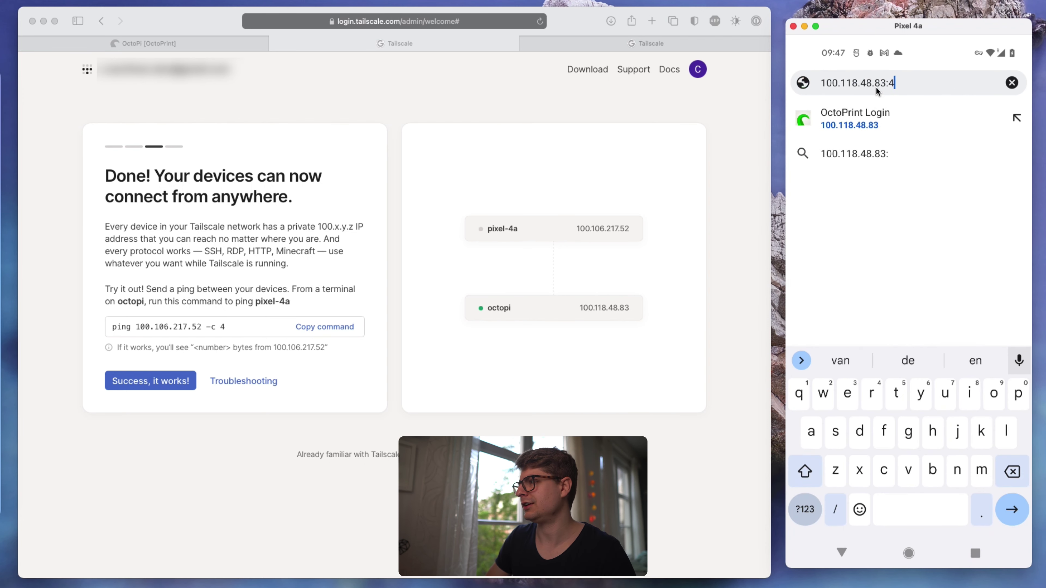
text(000)
key(BackSpace)
key(BackSpace)
key(BackSpace)
key(BackSpace)
text(5---)
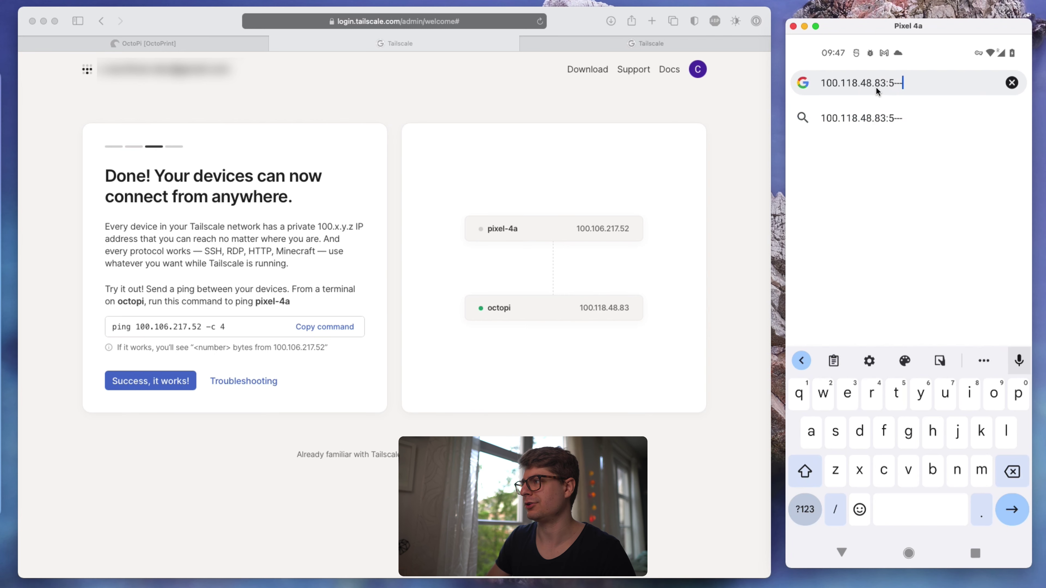
key(BackSpace)
key(BackSpace)
key(BackSpace)
text(000)
key(BackSpace)
key(BackSpace)
key(BackSpace)
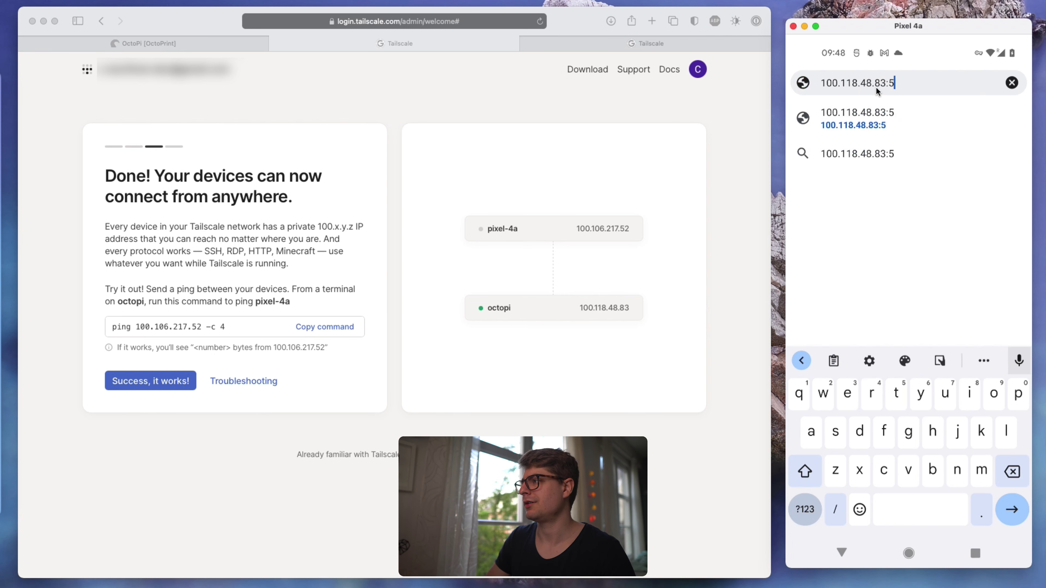
key(BackSpace)
key(BackSpace)
key(Return)
- Sign in to OctoPrint with the account's username and password
click(867, 185)
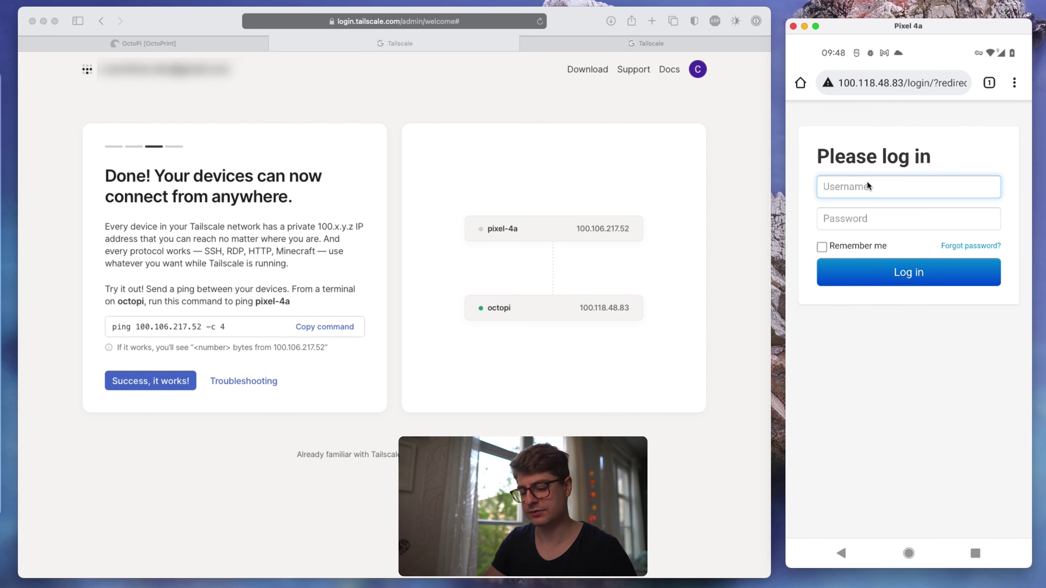
text(test)
key(Tab)
text(test)
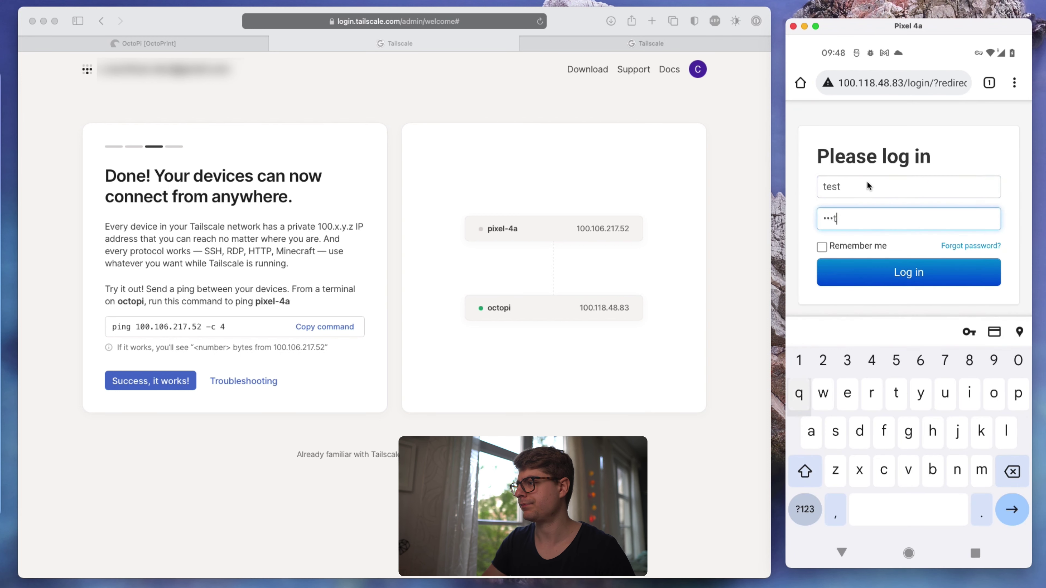
click(854, 278)
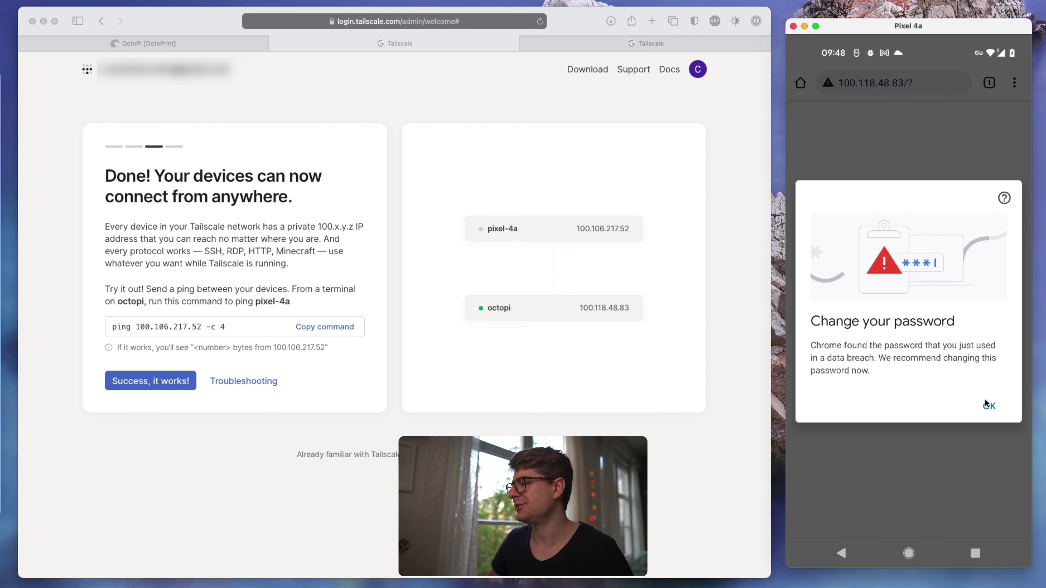
- Dismiss Chrome's password warning, let the OctoPrint dashboard load, then switch the phone's Tailscale off
click(988, 404)
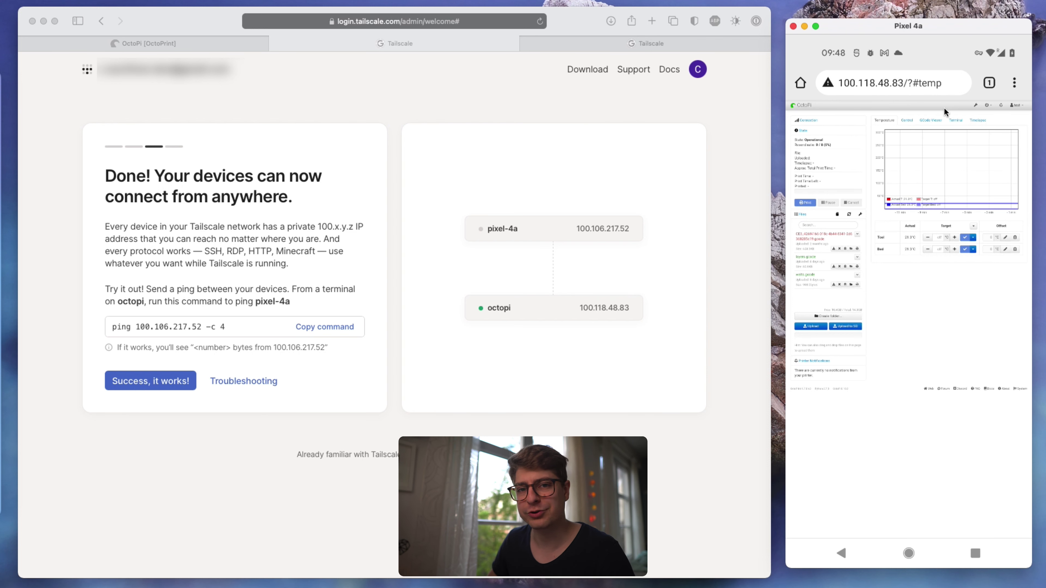
click(972, 549)
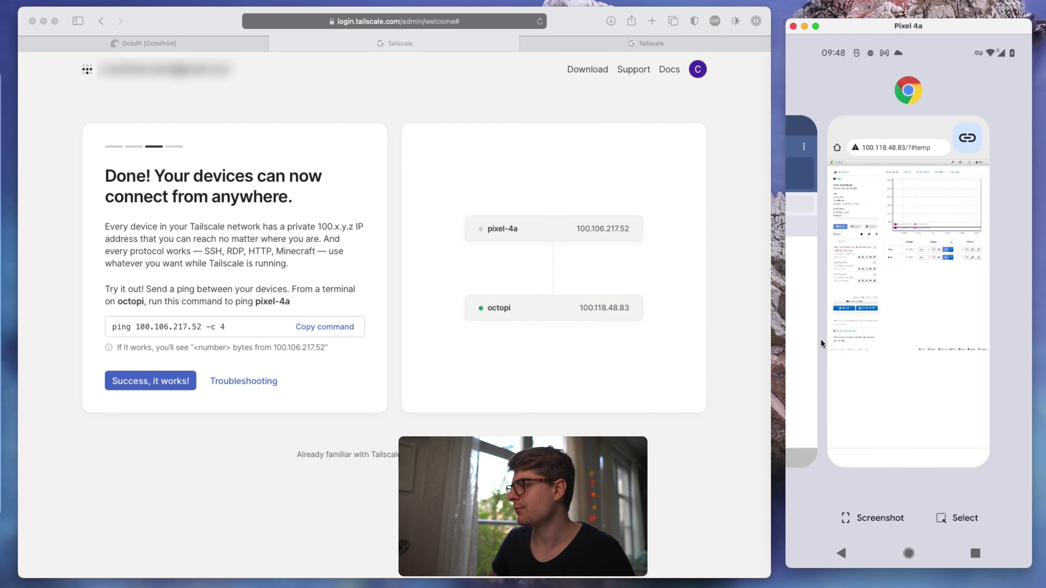
click(812, 325)
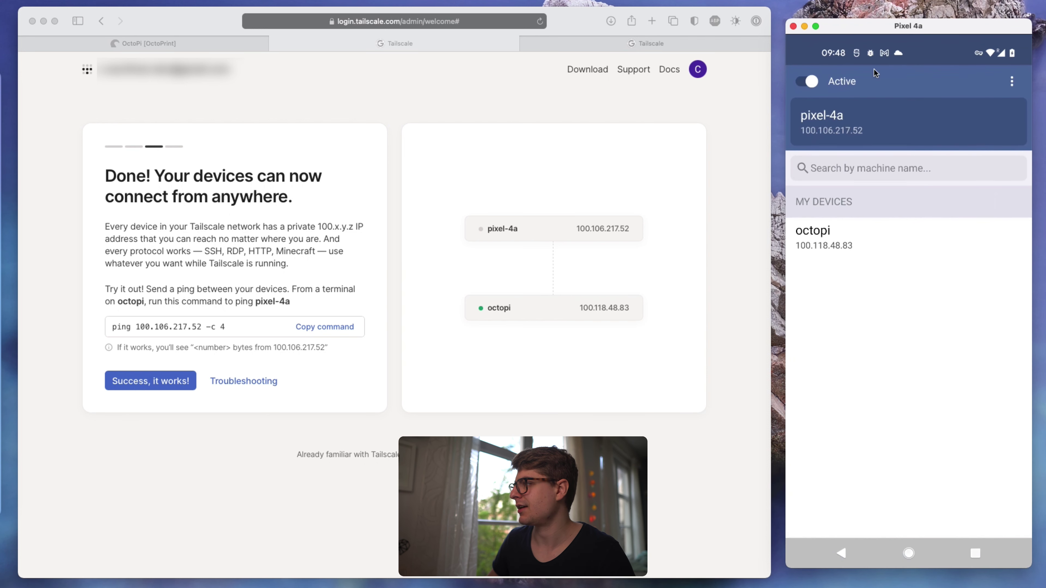
click(806, 83)
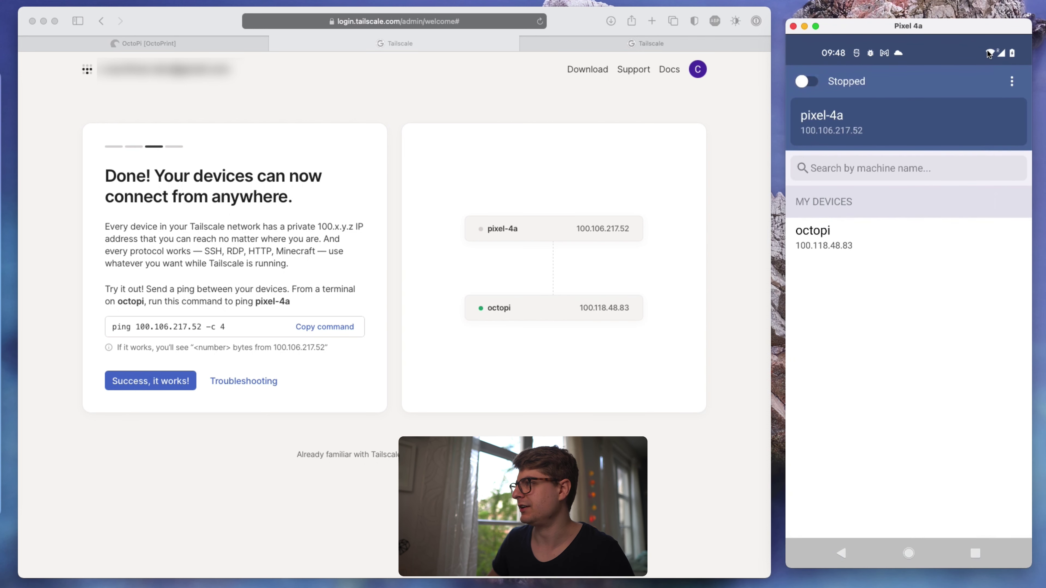
- Return to the OctoPrint page in Chrome and refresh it to see 'Server is offline'
click(973, 547)
click(912, 329)
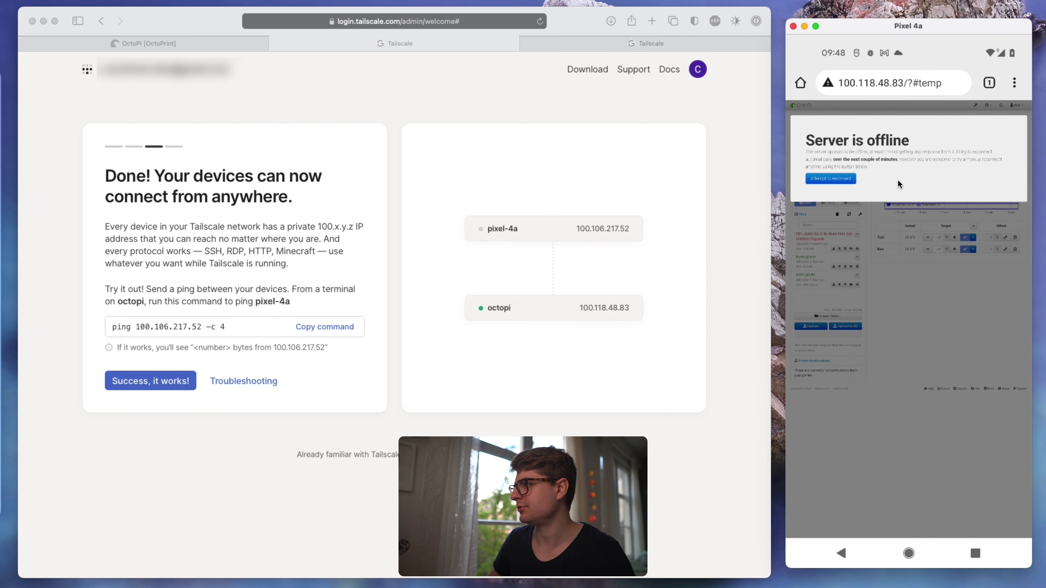
drag(924, 177, 915, 384)
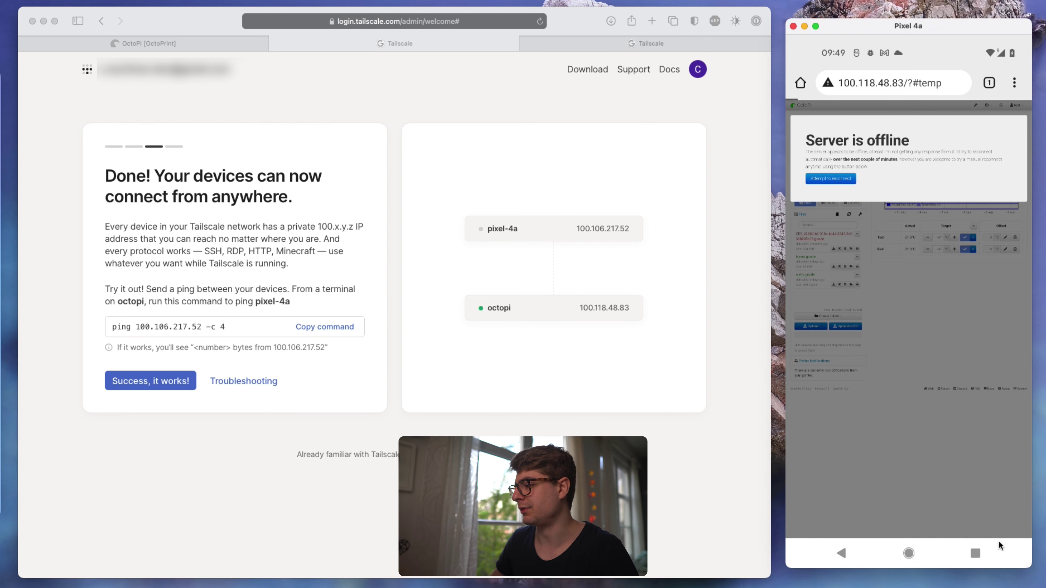
- Switch the phone's Tailscale connection back to Active
click(981, 551)
click(981, 550)
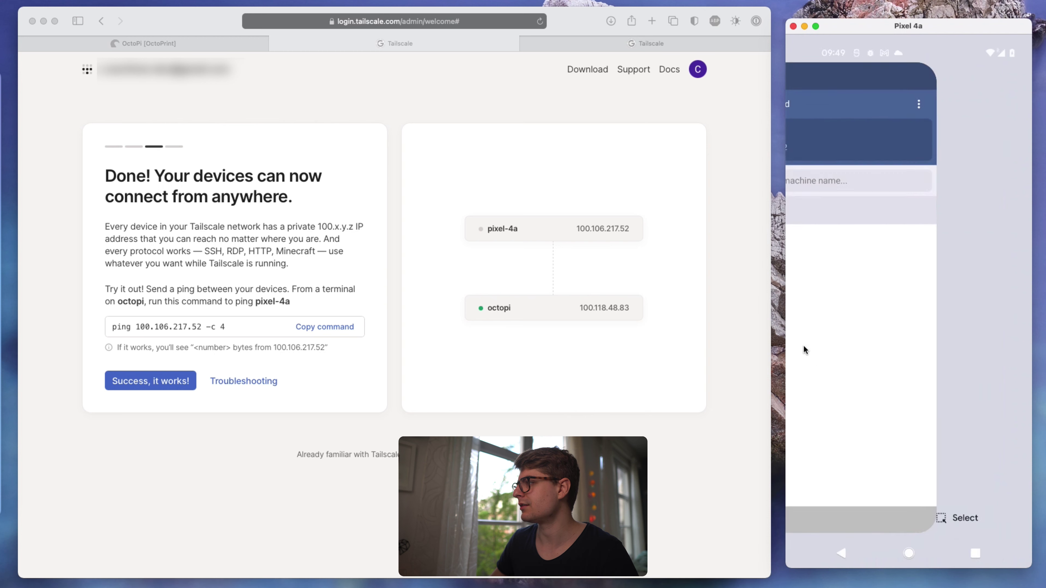
click(804, 82)
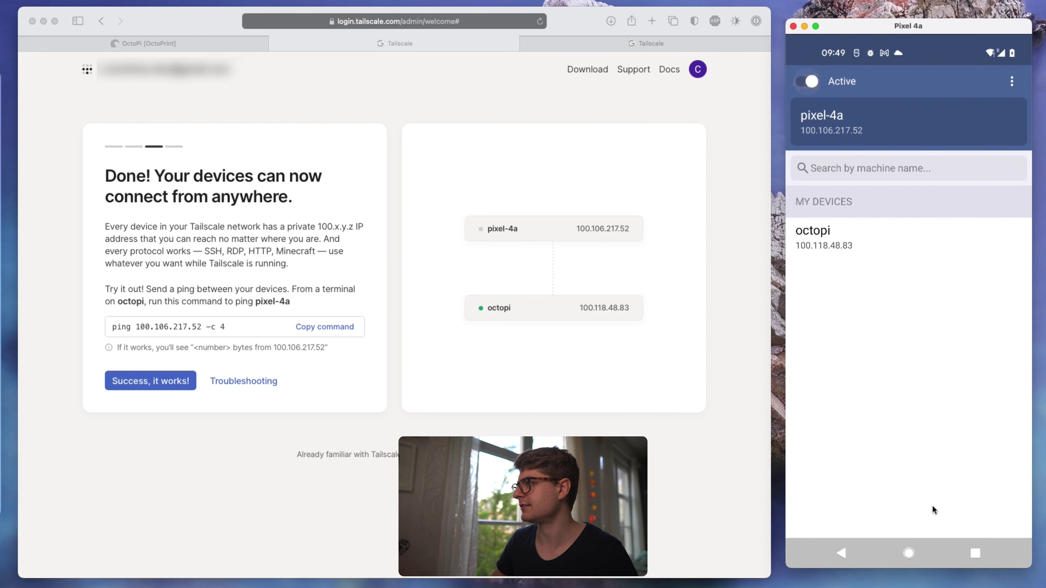
- Reload the 100.118.48.83 page in Chrome until the OctoPrint dashboard reappears
click(983, 556)
click(908, 288)
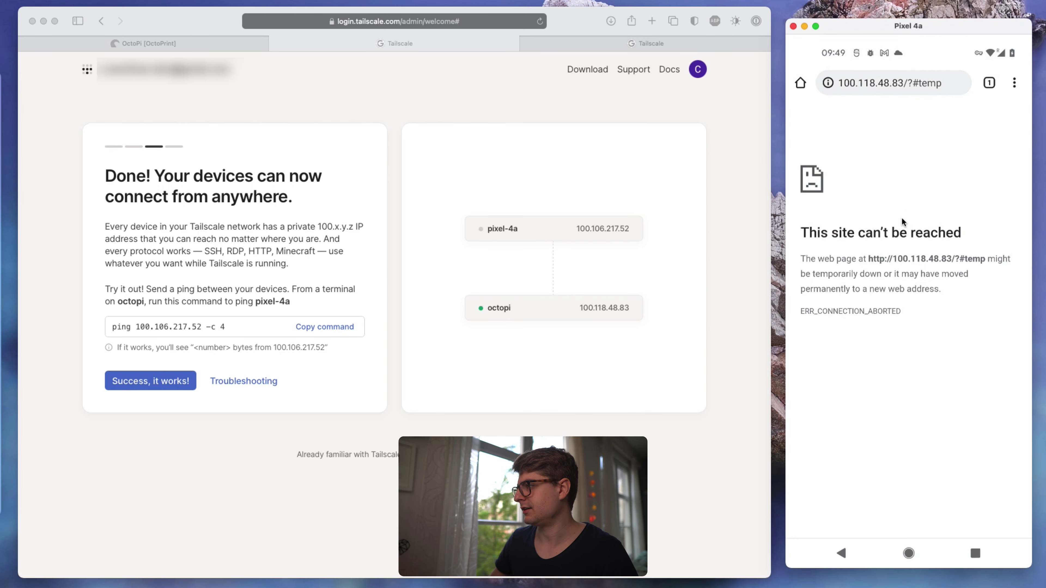
click(948, 90)
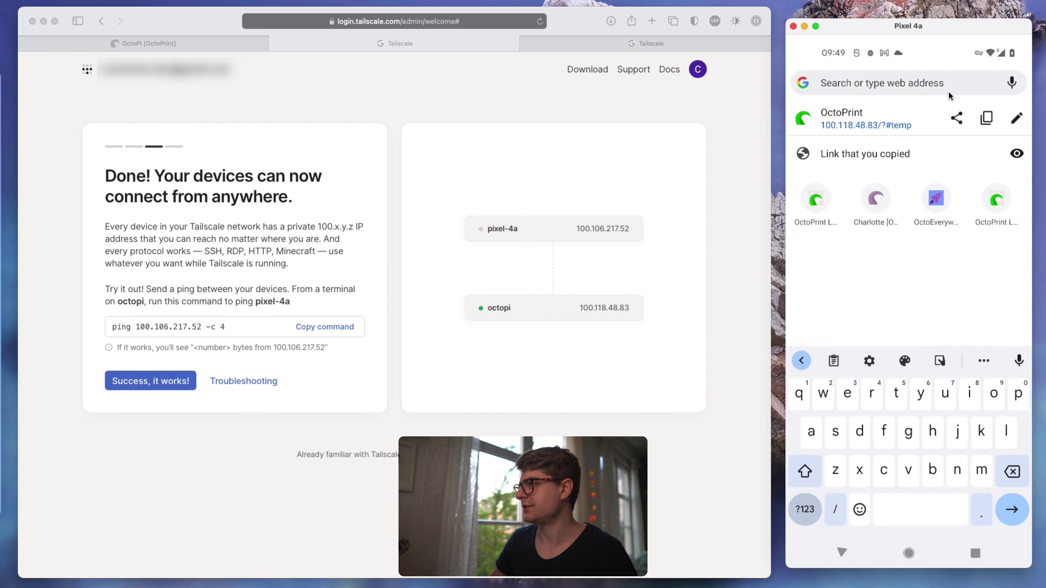
click(842, 552)
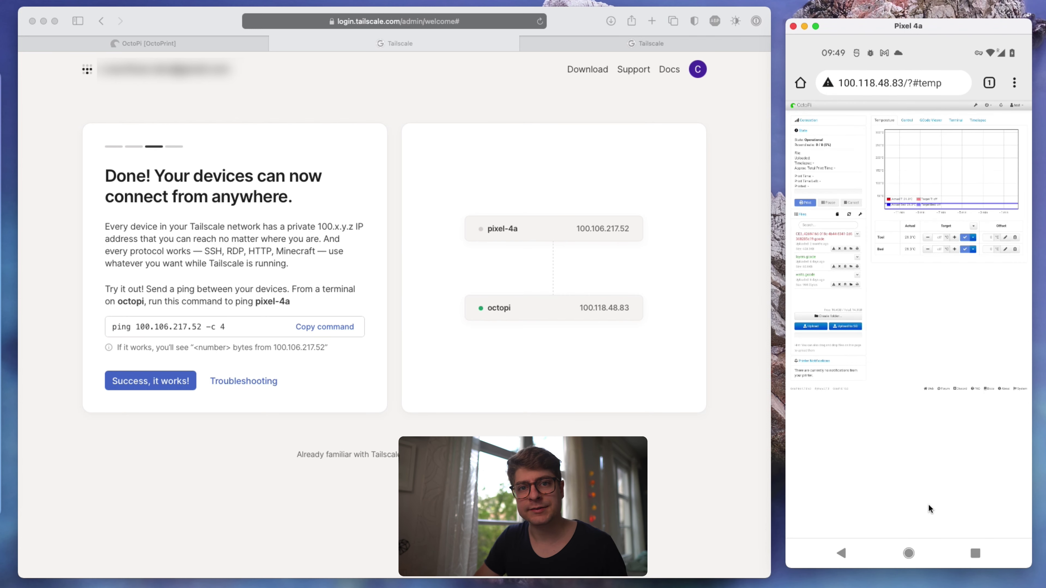
click(910, 556)
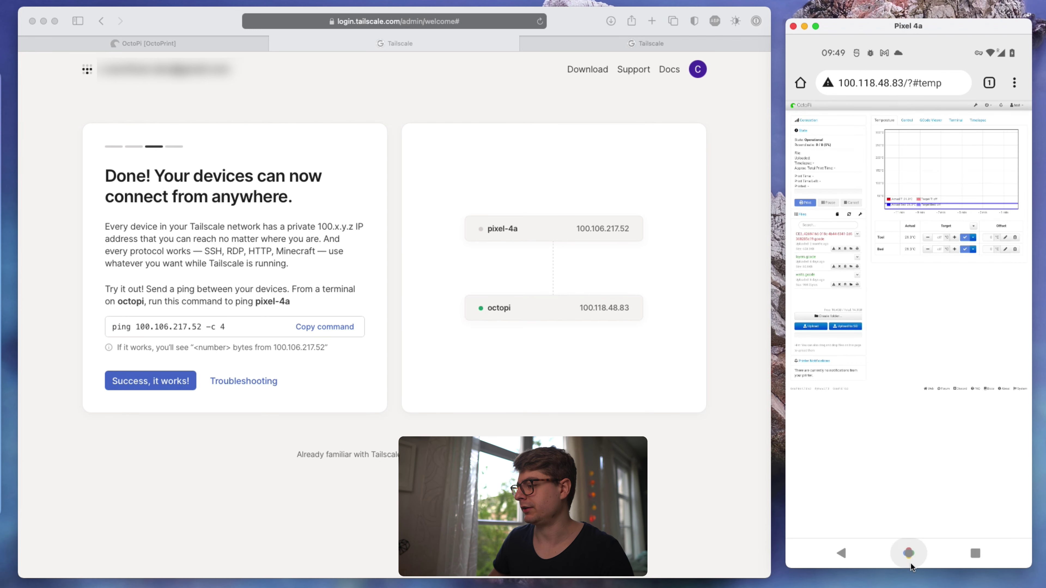
- In OctoApp, open Configure remote access and choose manual setup
click(908, 383)
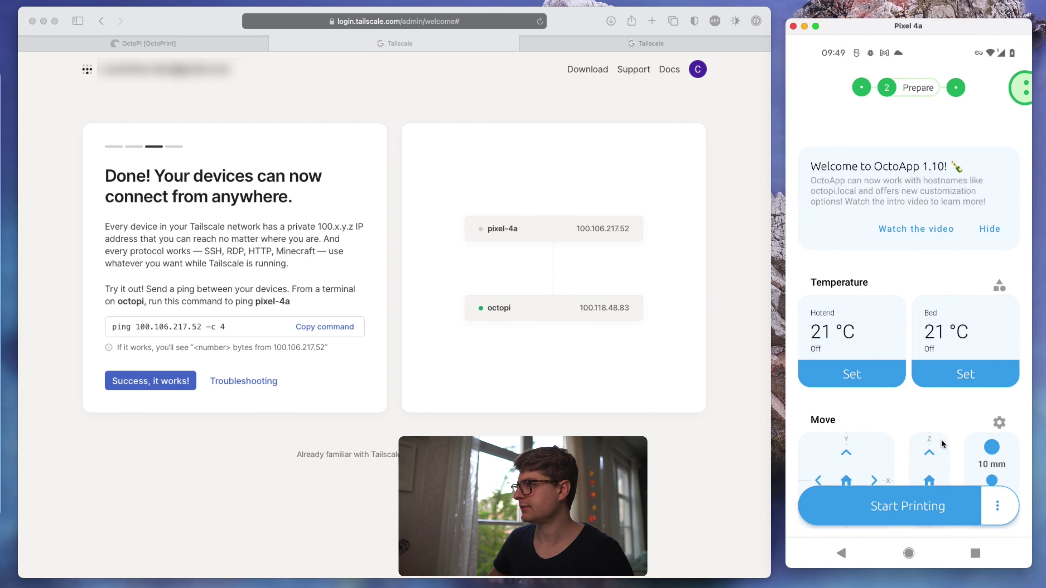
click(988, 509)
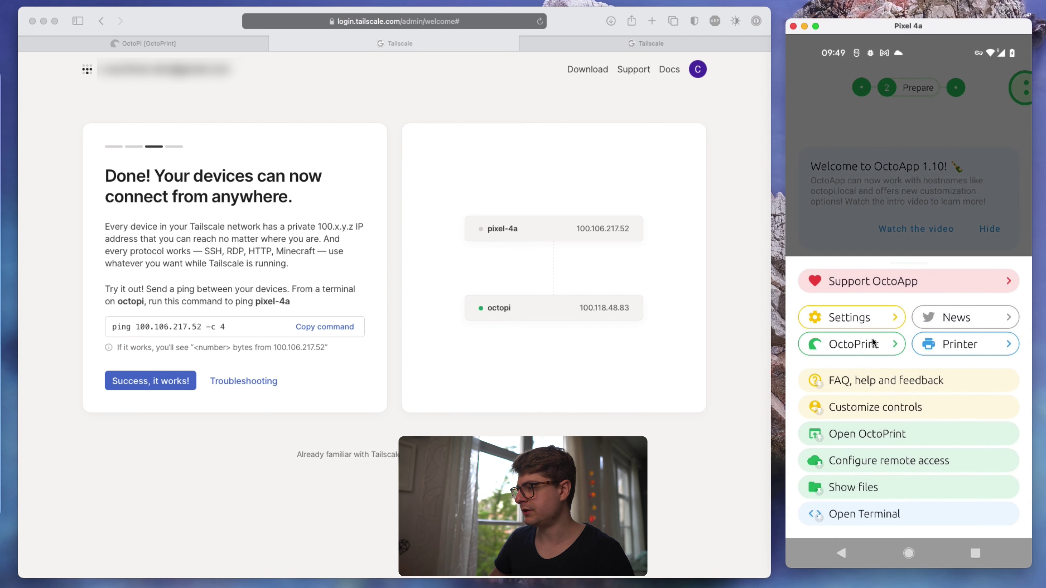
click(852, 345)
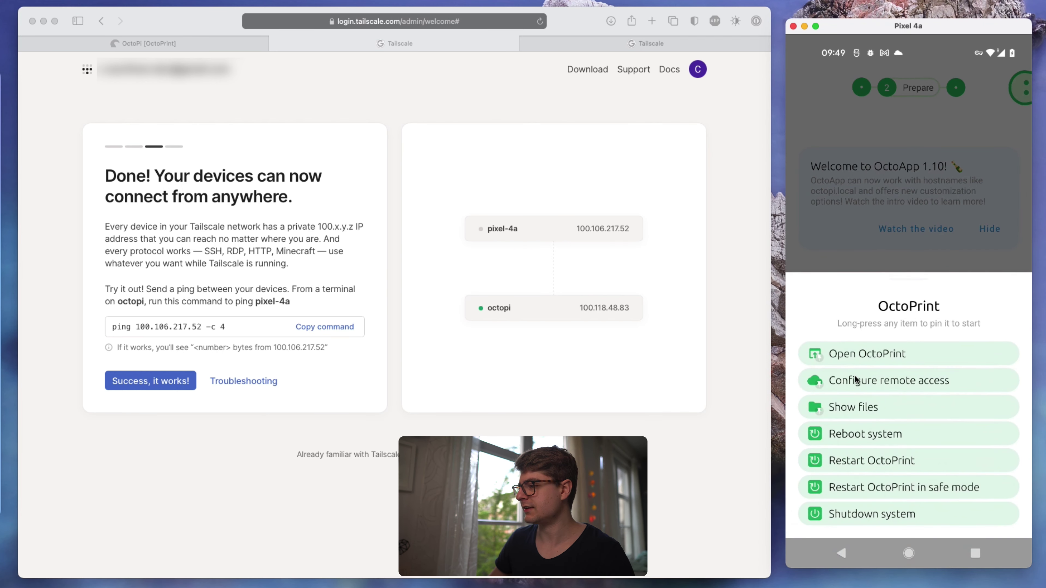
click(855, 382)
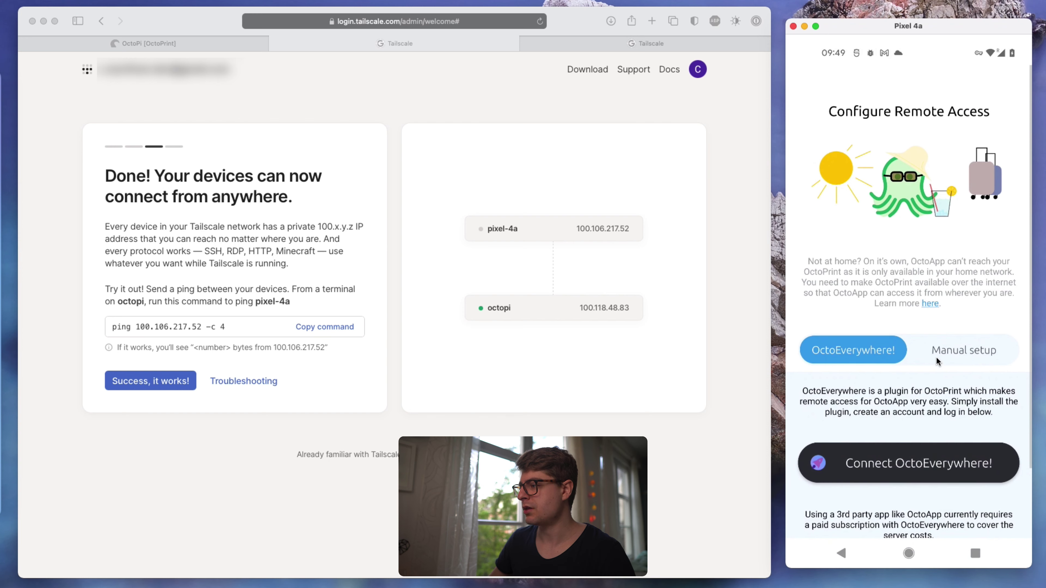
click(937, 356)
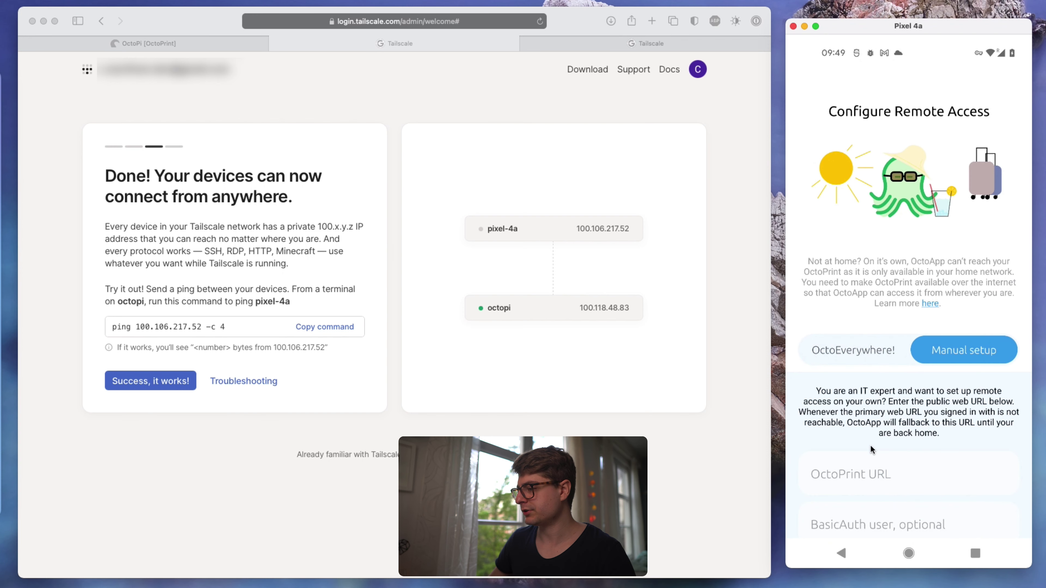
drag(871, 449, 851, 347)
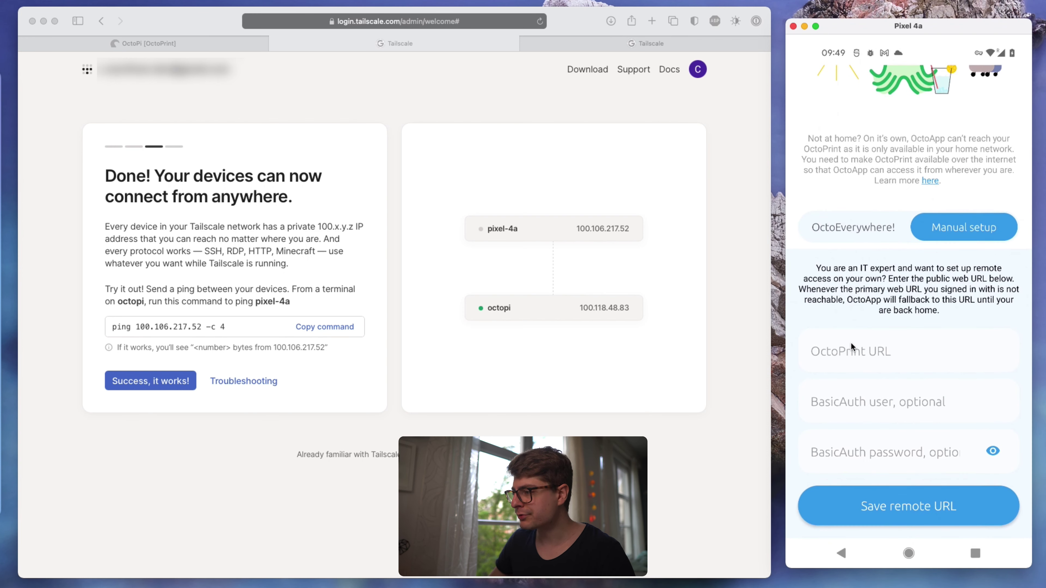
click(847, 354)
text(h)
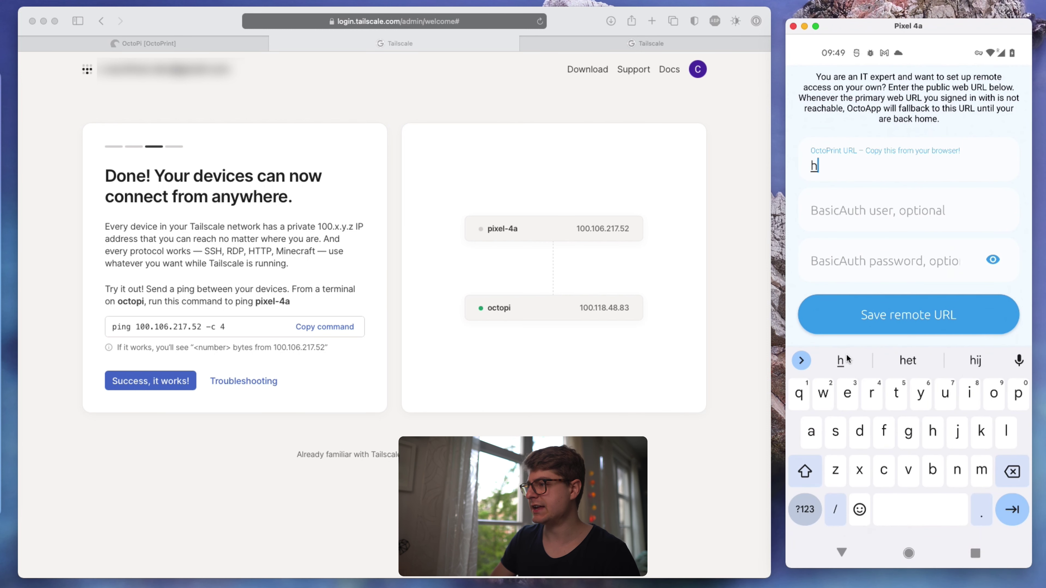
text(ttps://100.118.48.8)
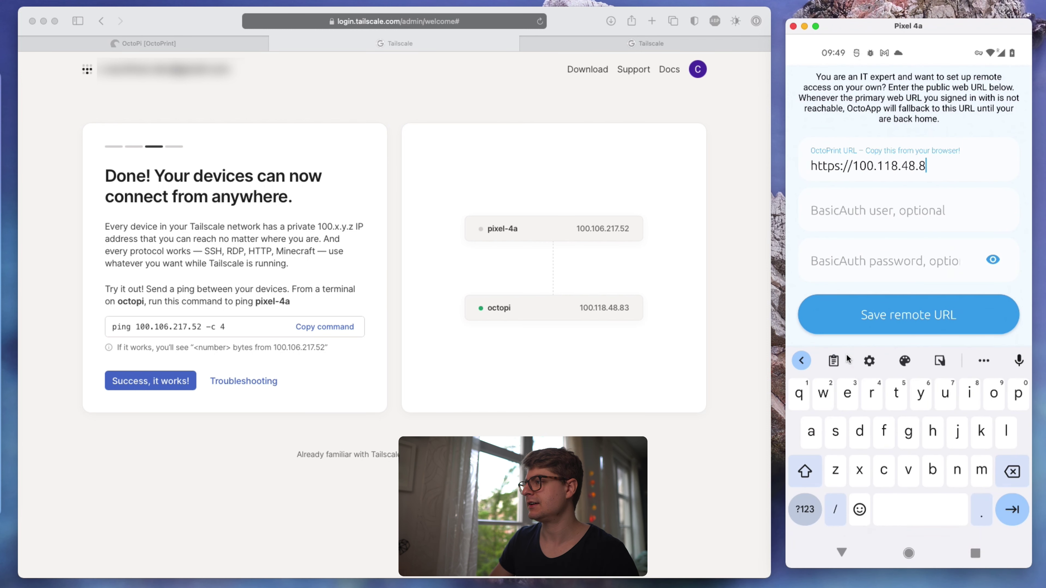
text(3)
key(Left)
key(Left)
key(Left)
key(Left)
key(Left)
key(Left)
key(Left)
key(Left)
key(Left)
key(Left)
key(Left)
key(Left)
key(Left)
key(Left)
key(Left)
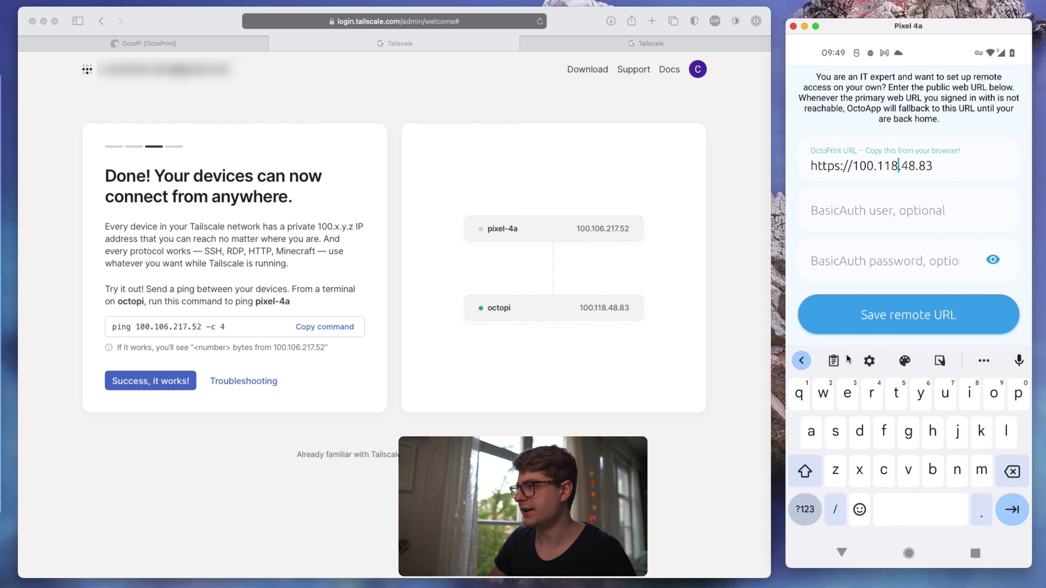
key(BackSpace)
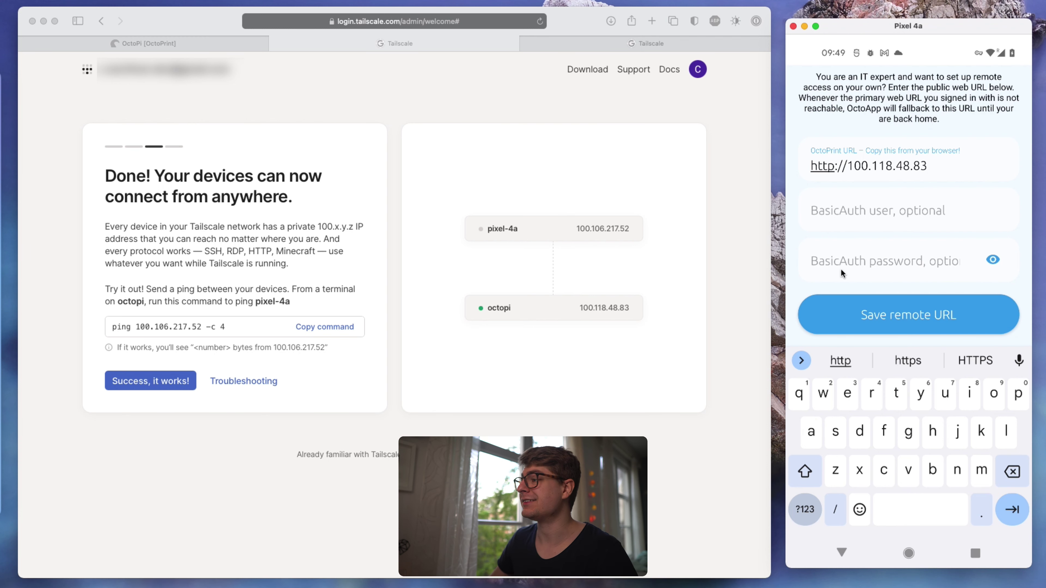
click(866, 316)
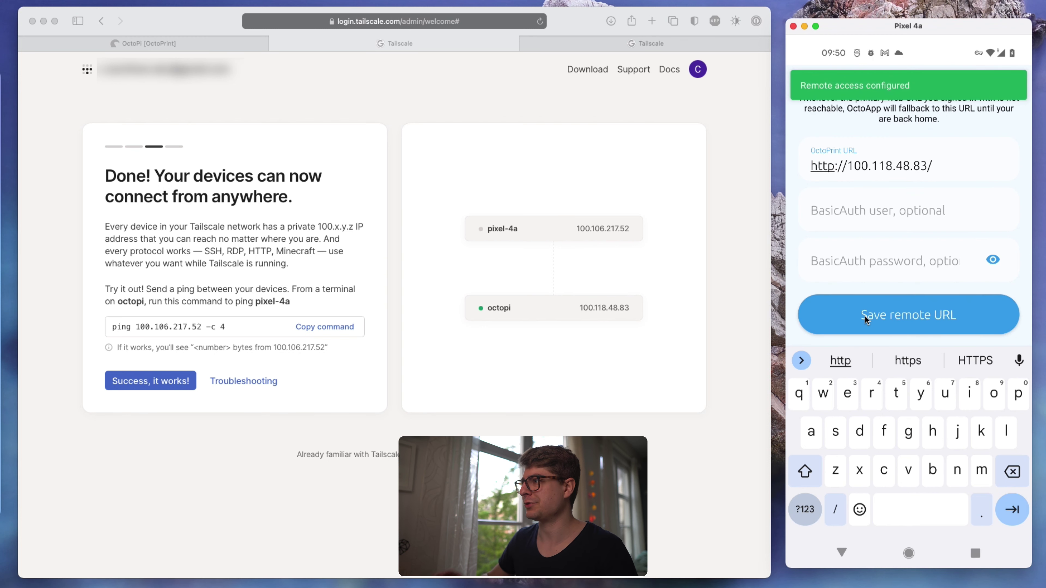
click(845, 563)
- Switch off the phone's Wi-Fi from quick settings so OctoApp connects over 3G
click(845, 564)
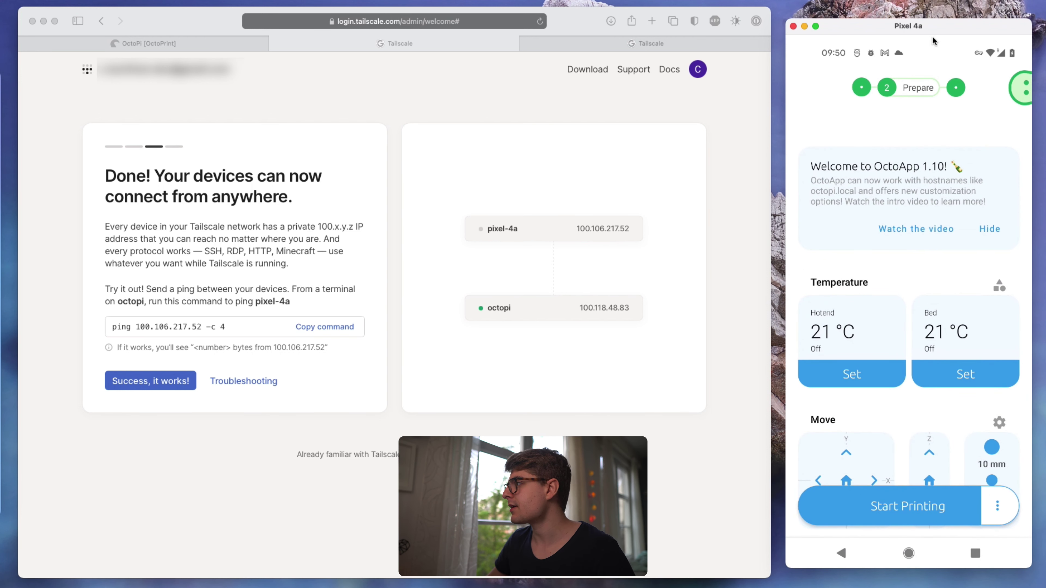
drag(933, 40, 926, 242)
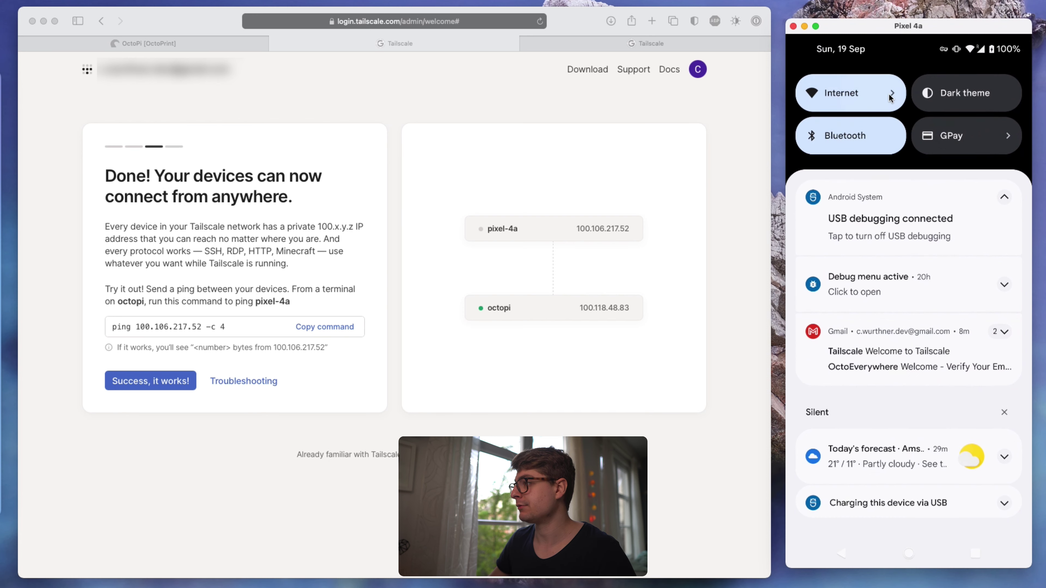
click(891, 97)
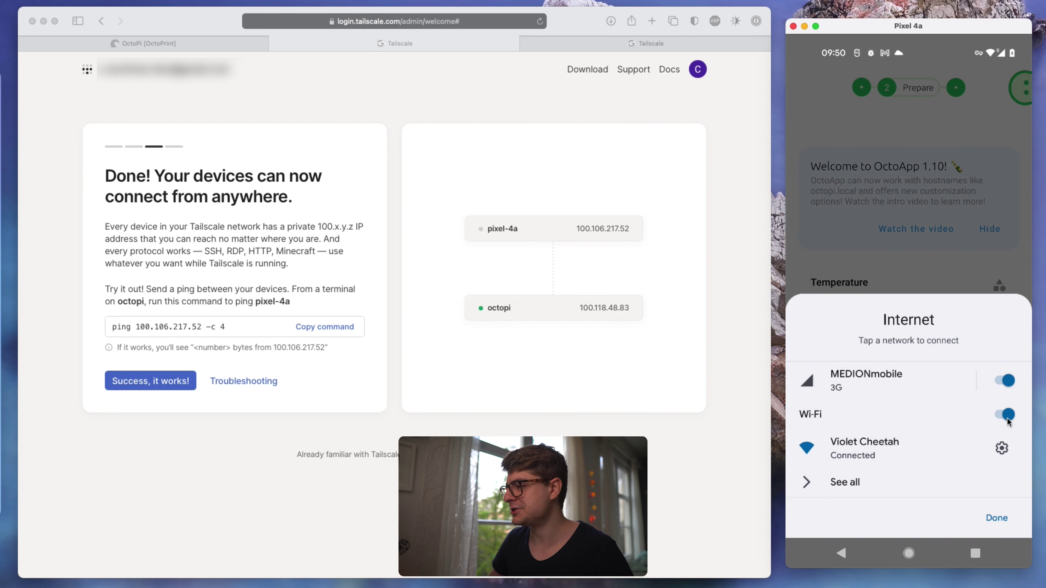
click(1007, 419)
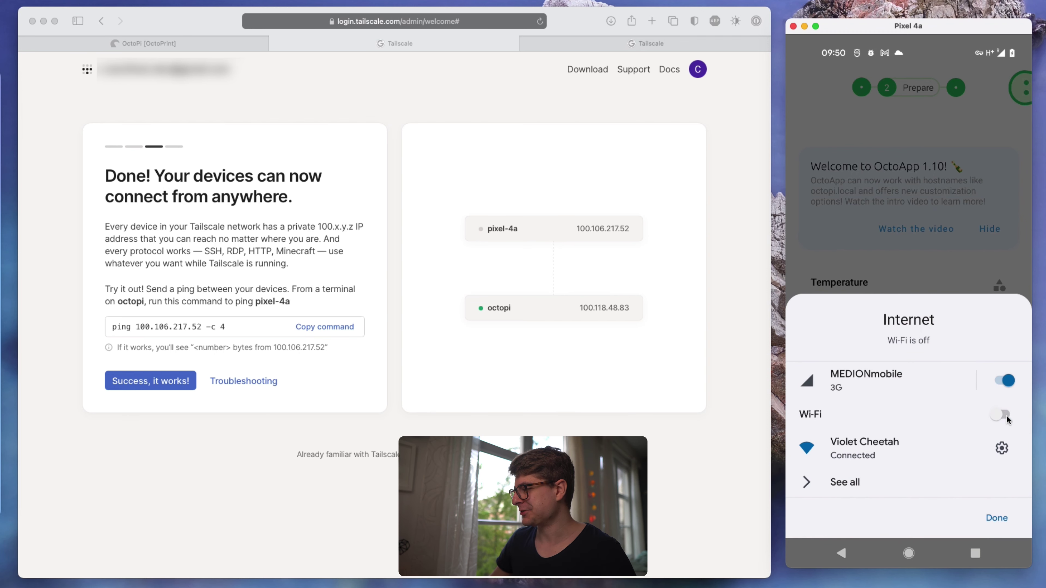
click(950, 267)
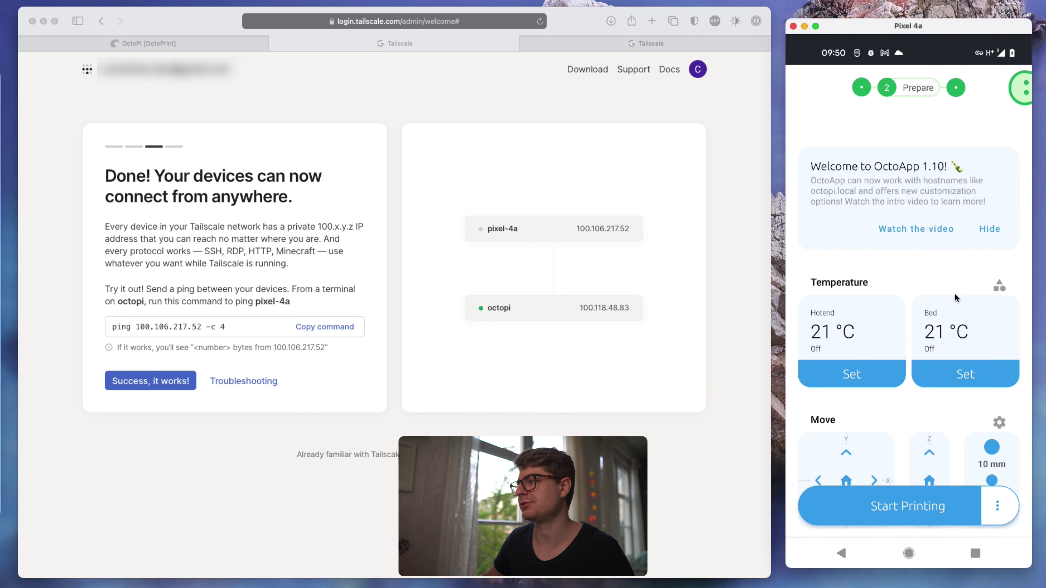
click(991, 512)
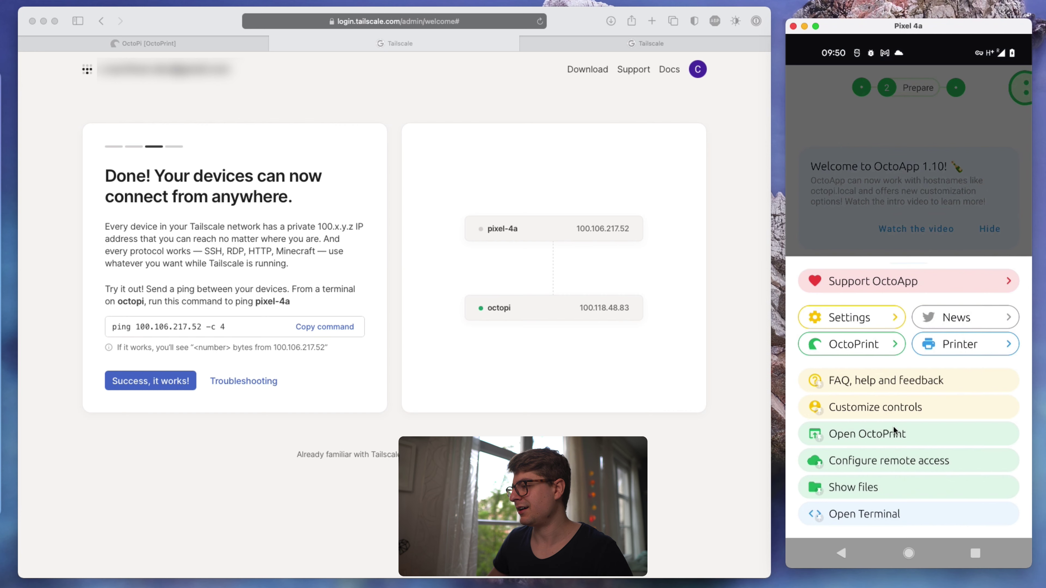
click(884, 239)
click(884, 490)
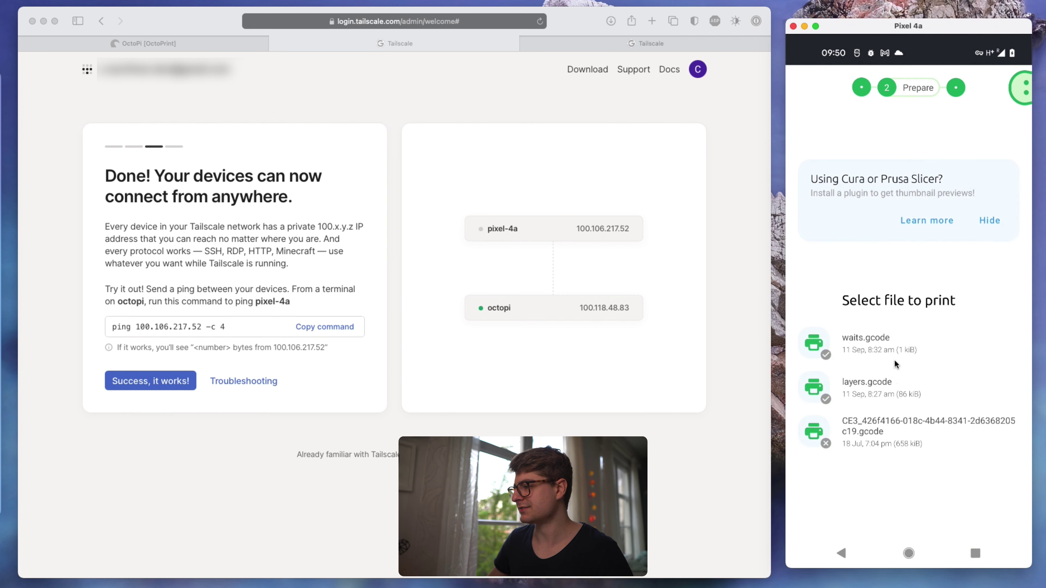
click(892, 388)
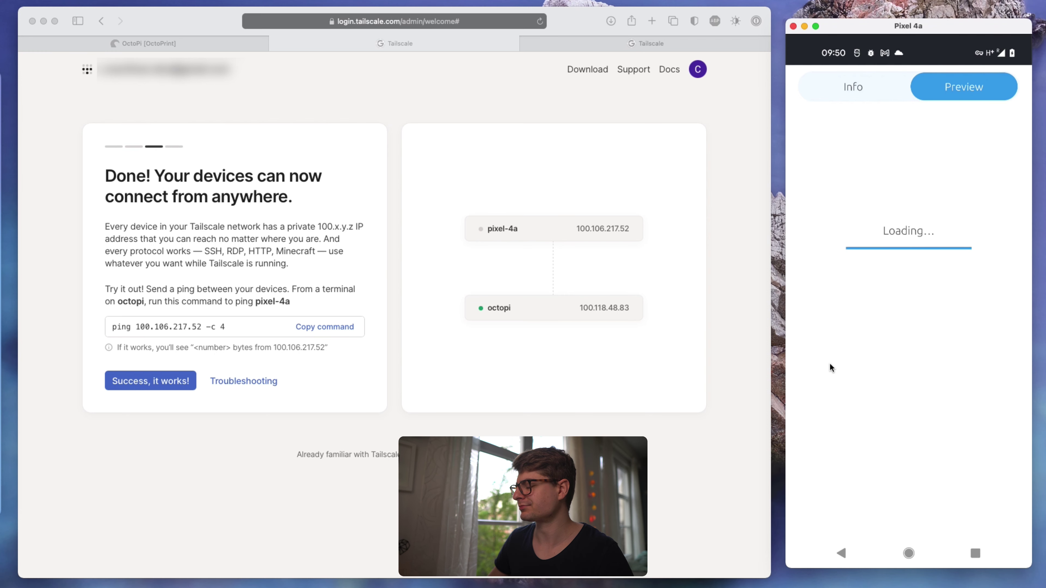
drag(803, 451, 947, 452)
click(1009, 358)
click(1008, 357)
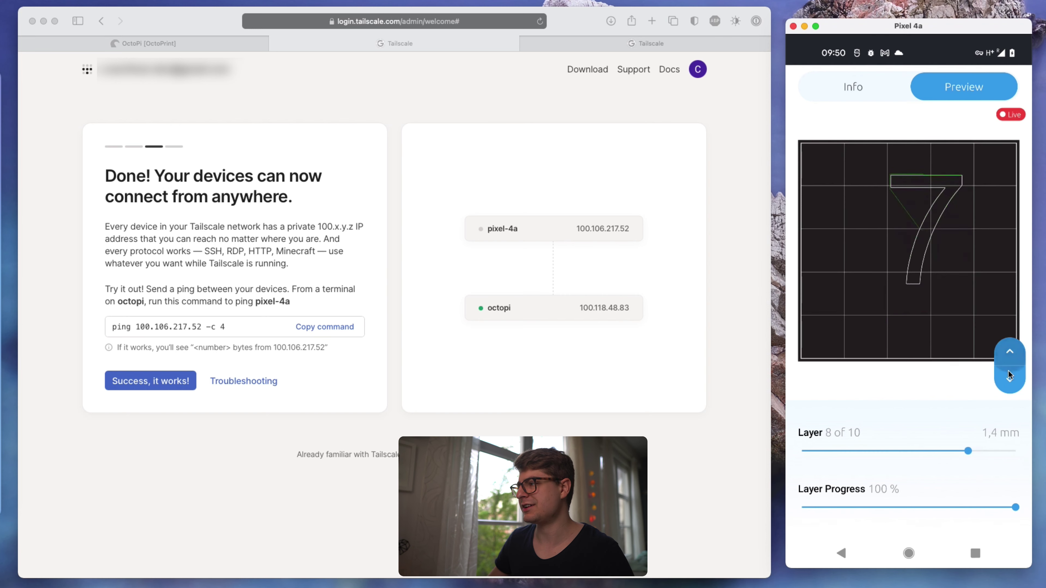
click(1009, 376)
click(1009, 376)
click(839, 553)
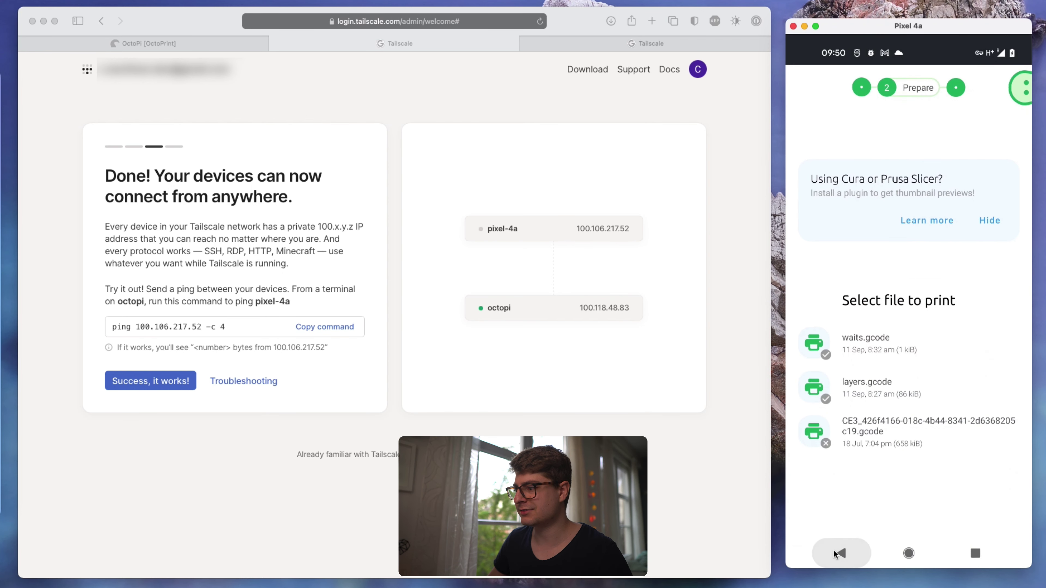
click(834, 553)
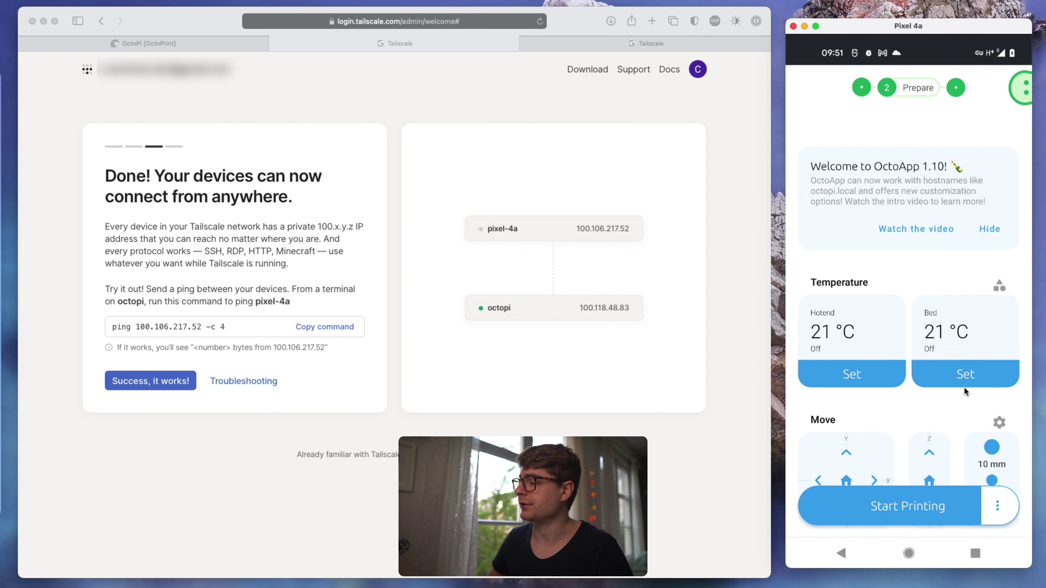
drag(946, 284, 946, 134)
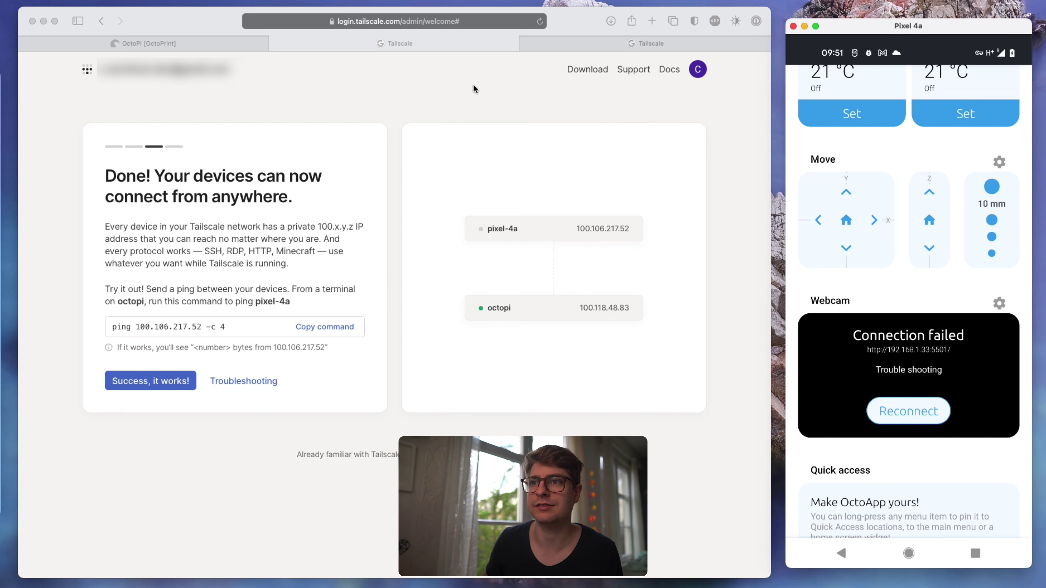
- Open OctoPrint's Settings at the Webcam & Timelapse section
click(219, 41)
click(538, 63)
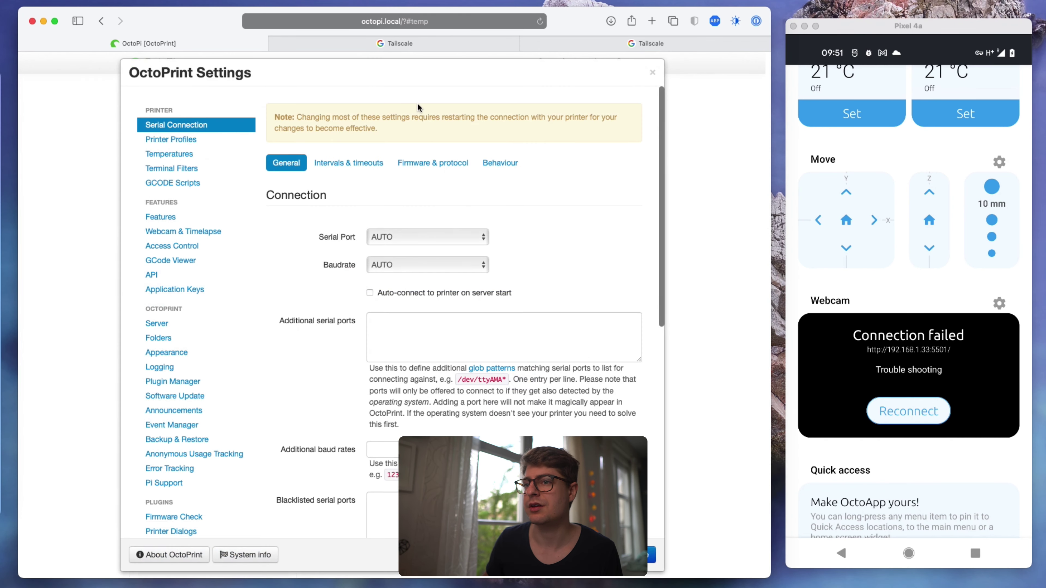
click(186, 231)
drag(395, 240, 370, 240)
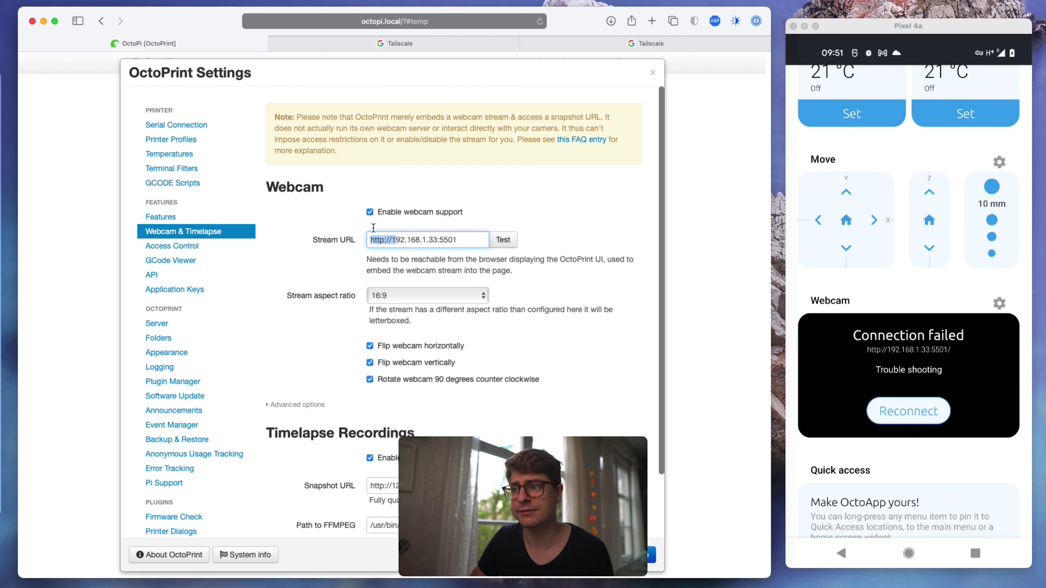
drag(458, 239, 312, 240)
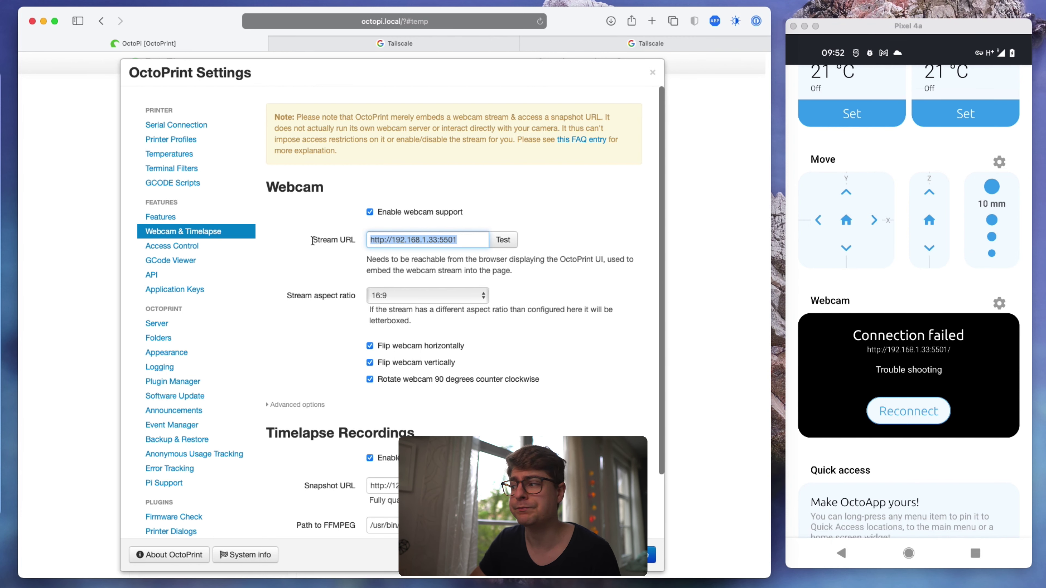
click(436, 241)
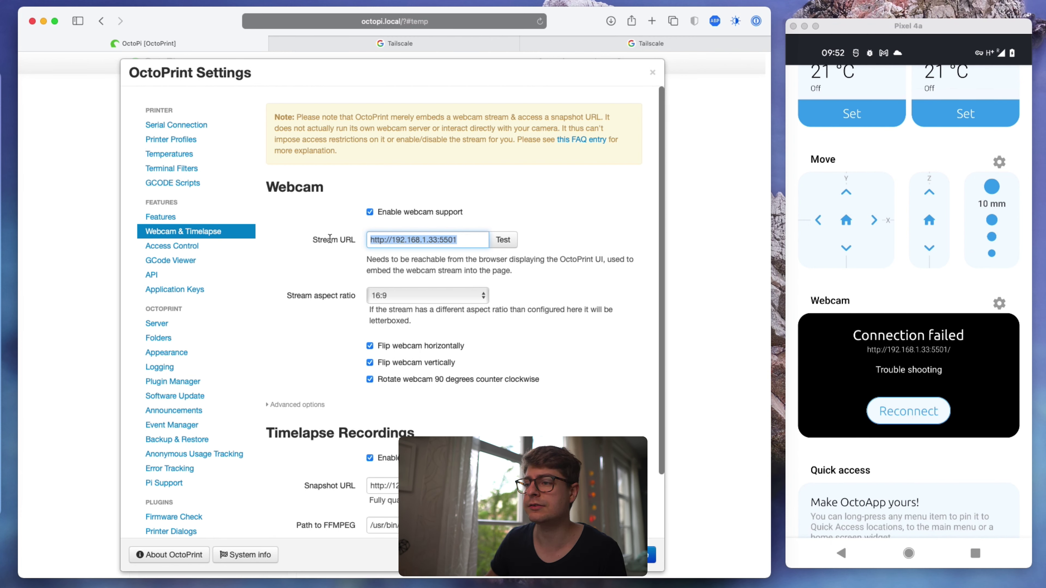
triple_click(468, 239)
text(/)
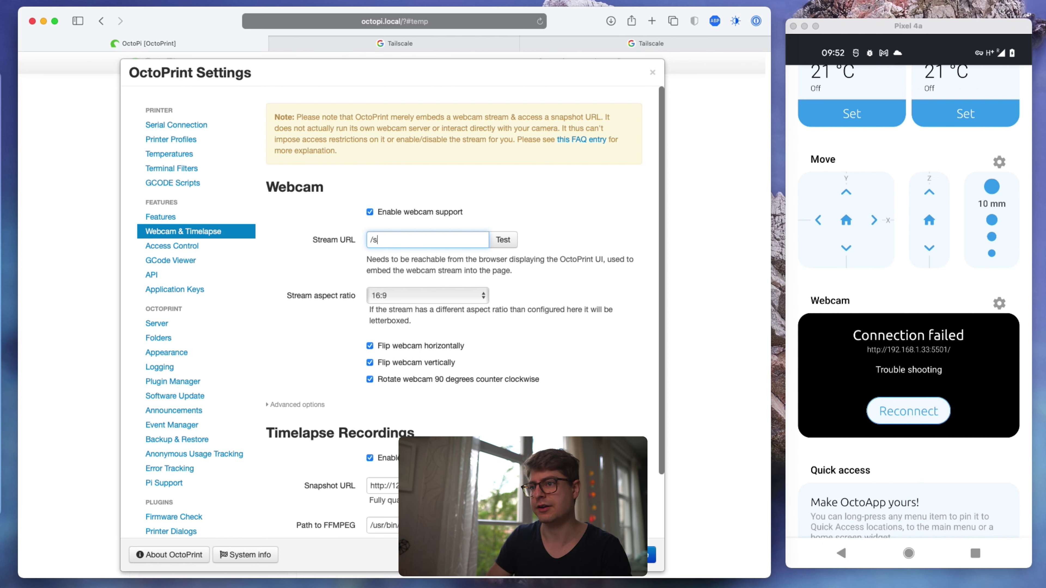
text(vide)
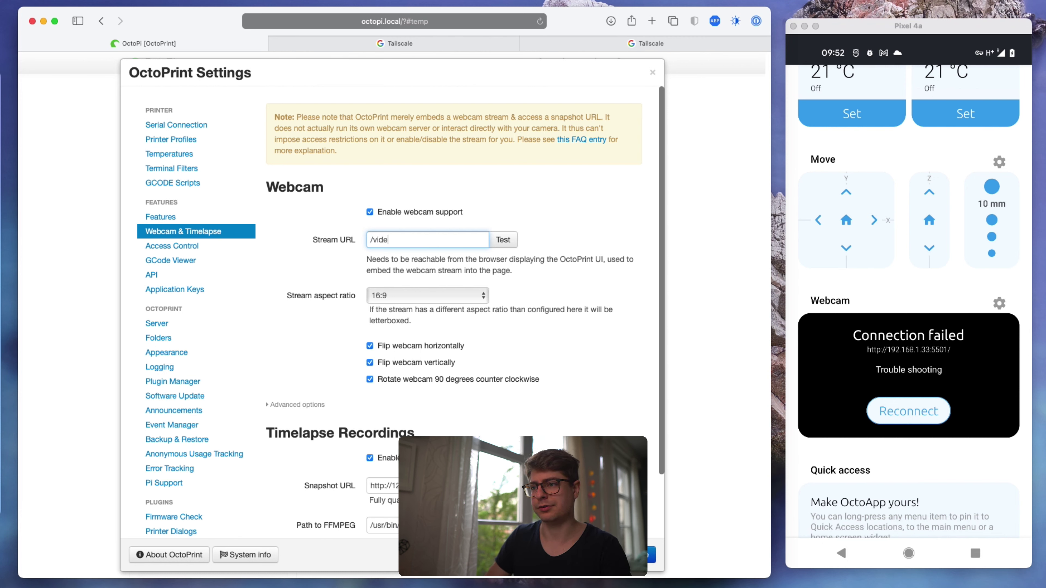
key(BackSpace)
text(0)
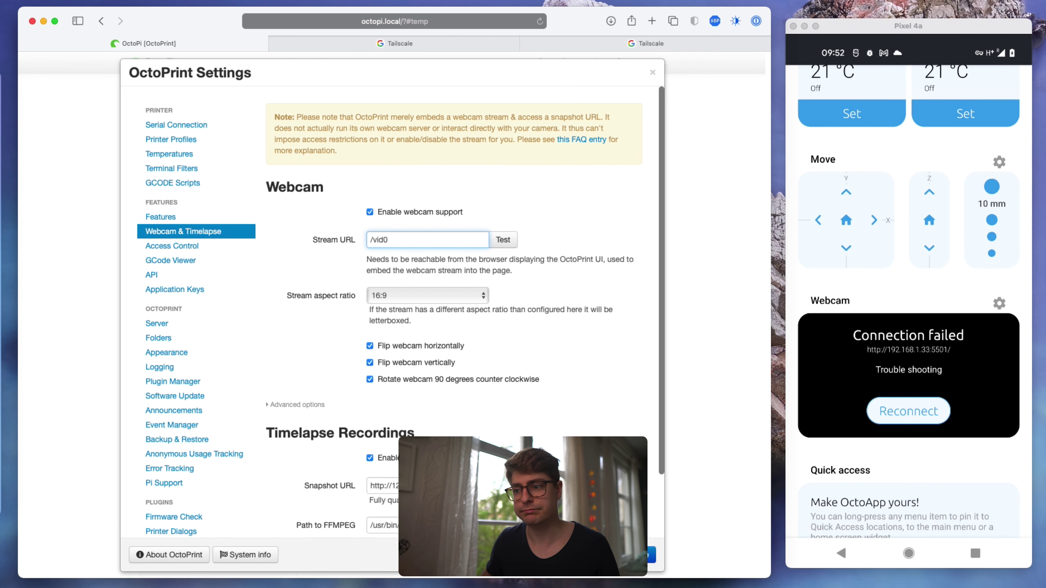
key(Return)
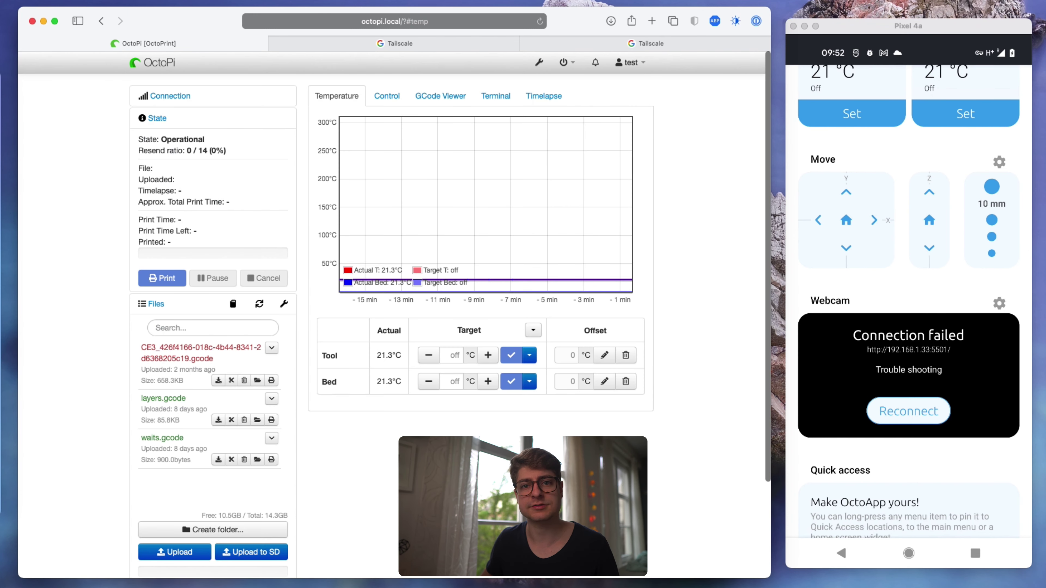